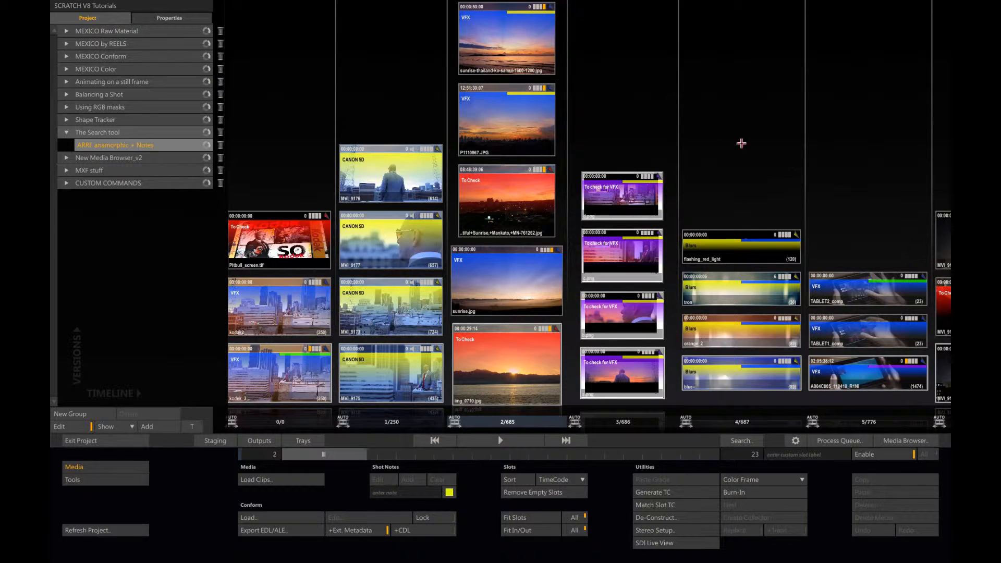
Step: Look through the shots and their coloured notes across all slots of the ARRI anamorphic + Notes construct
left_click_drag(730, 131, 483, 108)
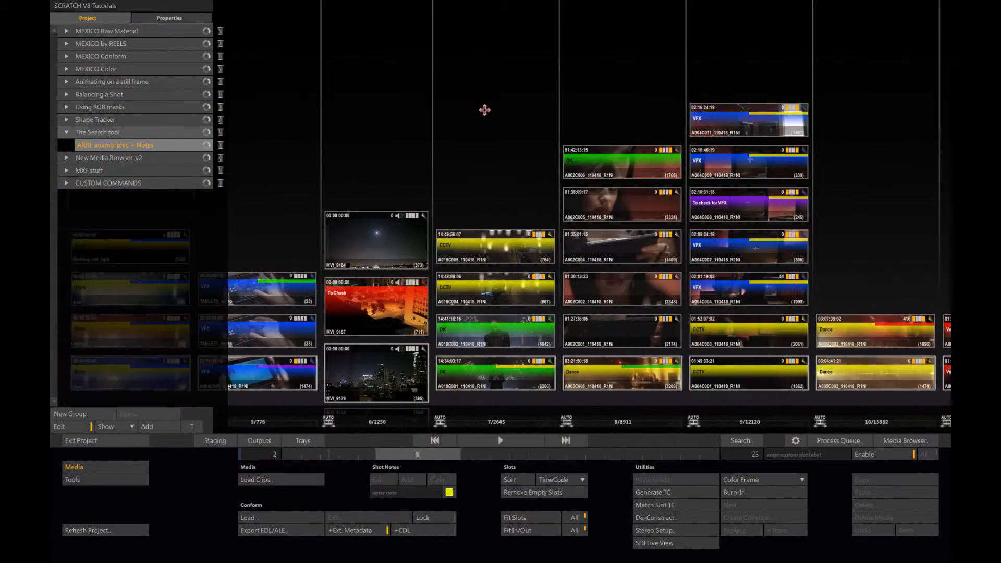
left_click_drag(769, 107, 496, 96)
left_click_drag(670, 101, 375, 94)
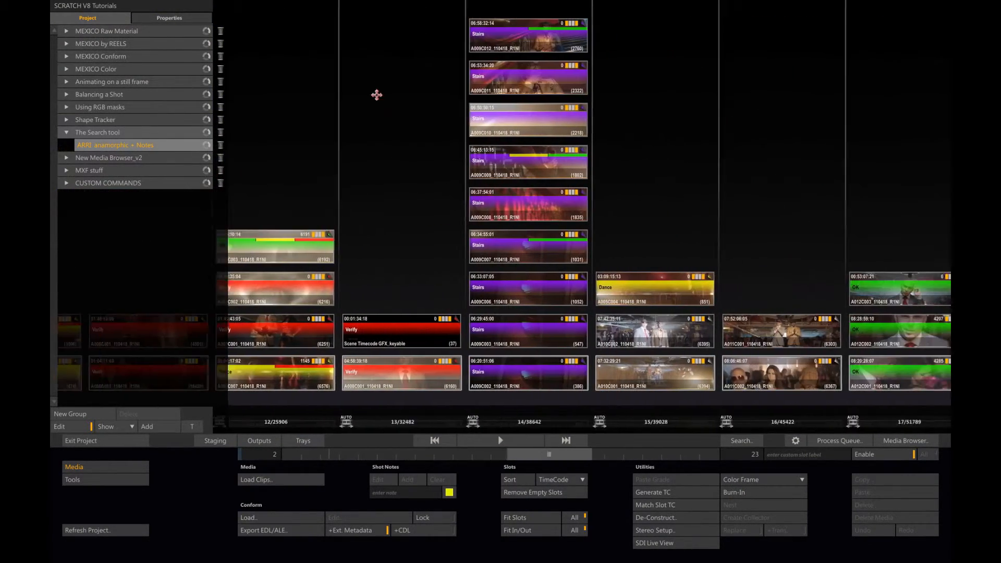
left_click_drag(681, 103, 331, 92)
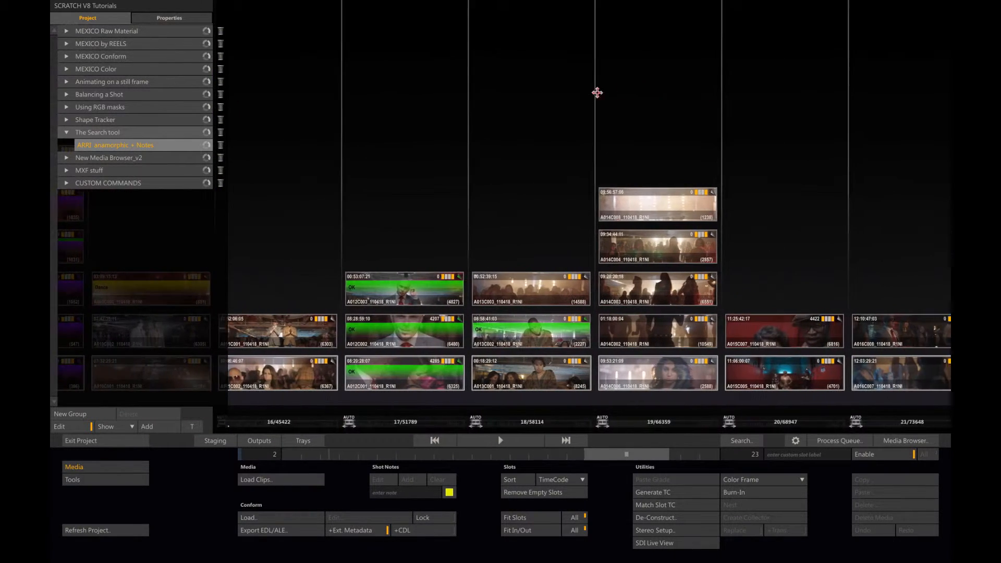
left_click_drag(597, 92, 391, 85)
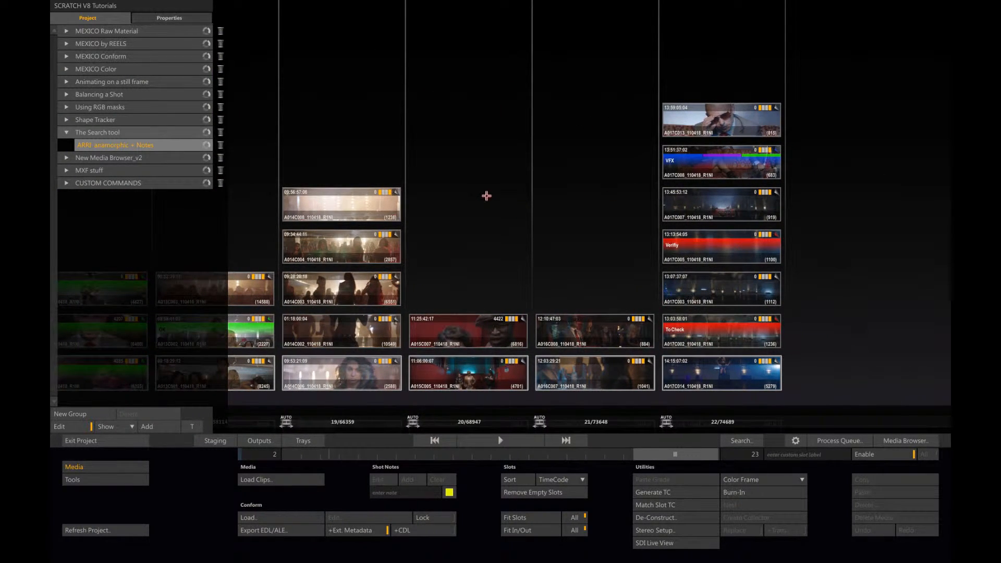
left_click_drag(487, 195, 787, 208)
left_click_drag(443, 170, 680, 184)
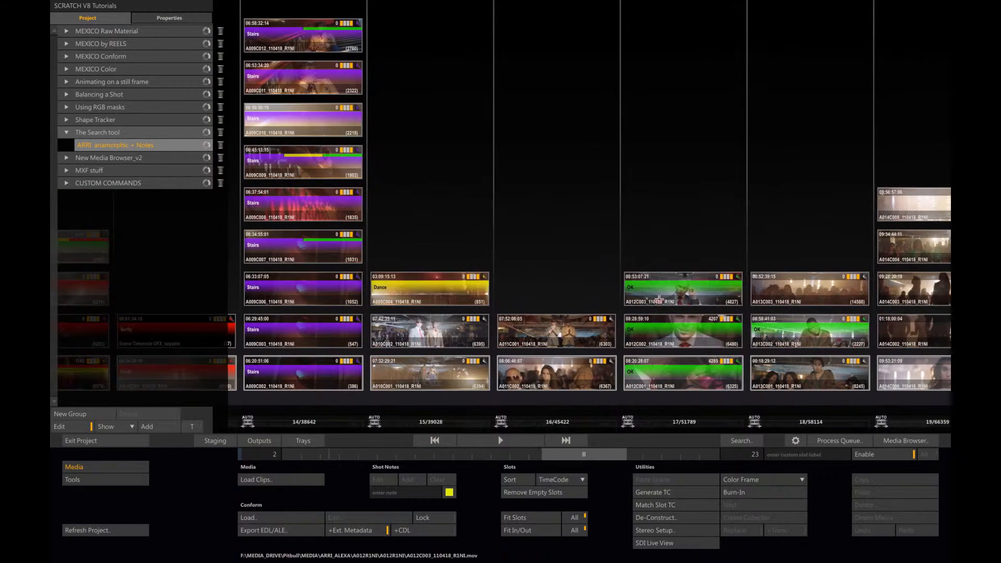
left_click_drag(511, 181, 719, 195)
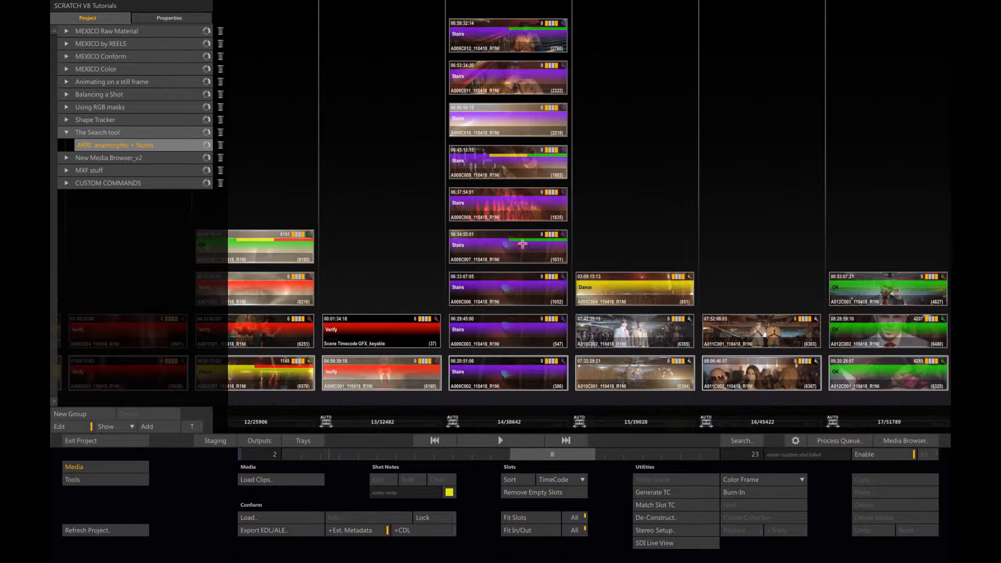
left_click_drag(368, 163, 681, 177)
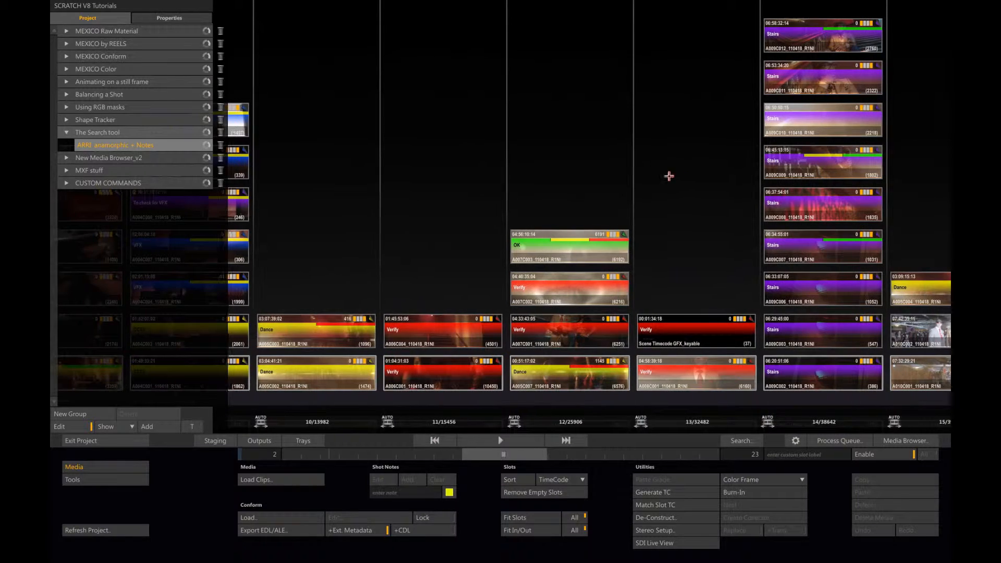
left_click_drag(381, 173, 610, 191)
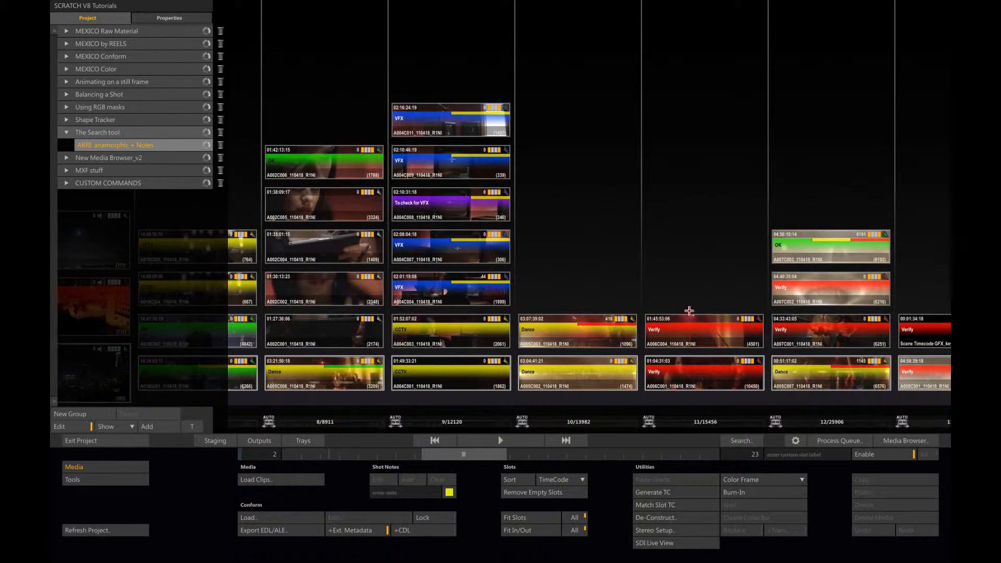
left_click_drag(586, 226, 684, 226)
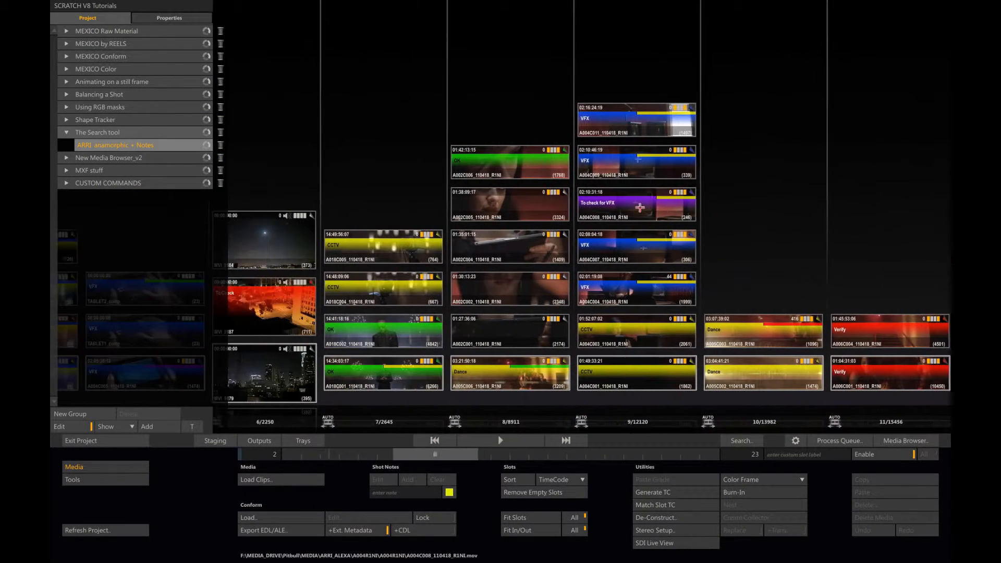
left_click_drag(330, 156, 734, 164)
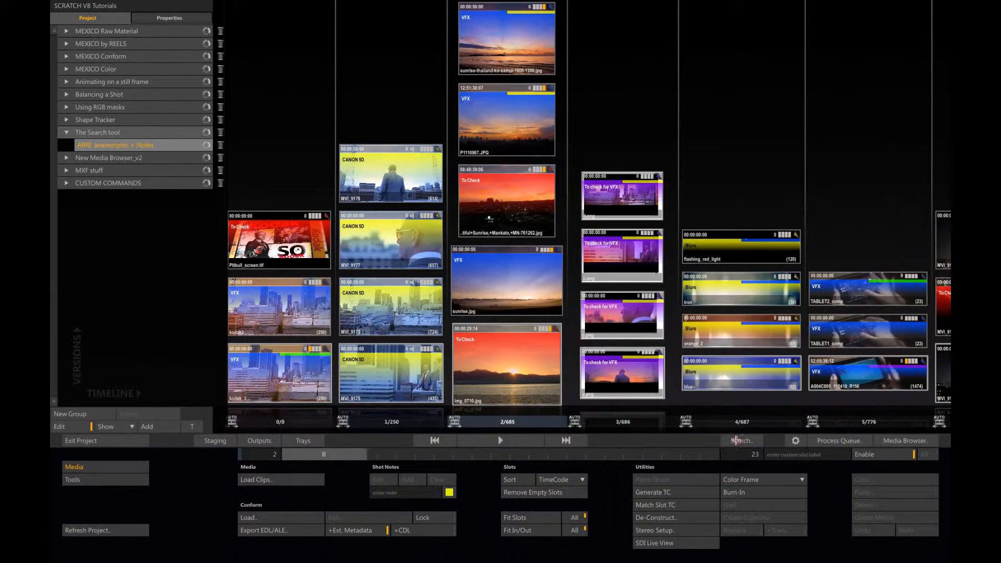
Step: Open the search tool and enable the yellow, red, green, blue and purple note filters
left_click(736, 440)
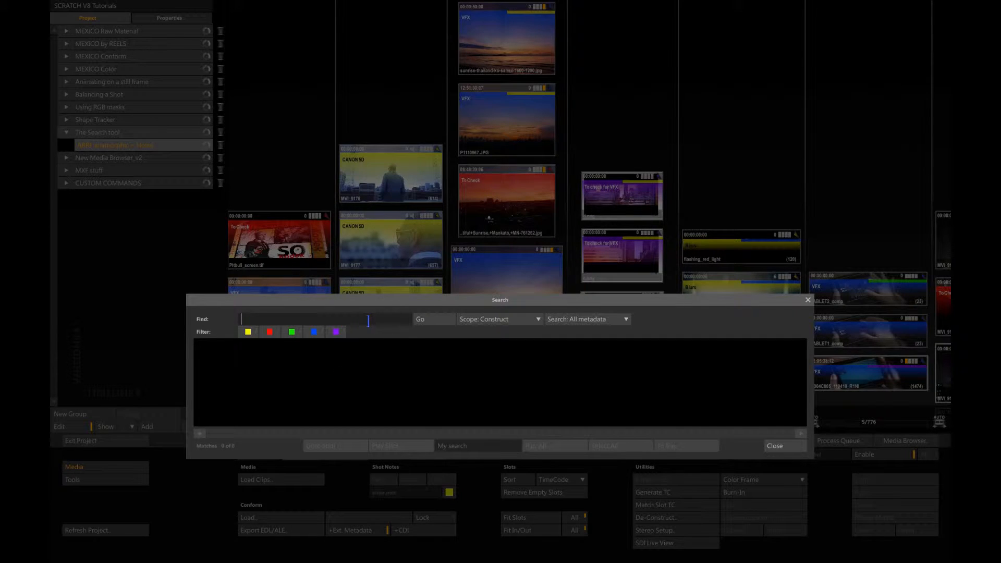
left_click(248, 331)
left_click(269, 331)
left_click(291, 331)
left_click(314, 332)
left_click(336, 336)
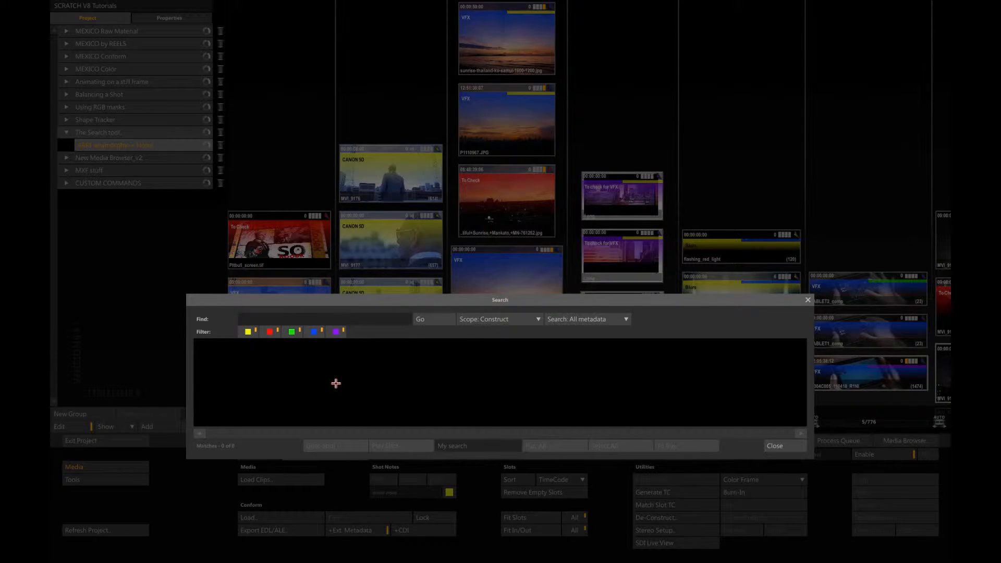
Step: Examine the available search scopes and metadata options, keeping the scope on Construct and the search on All metadata
left_click(540, 319)
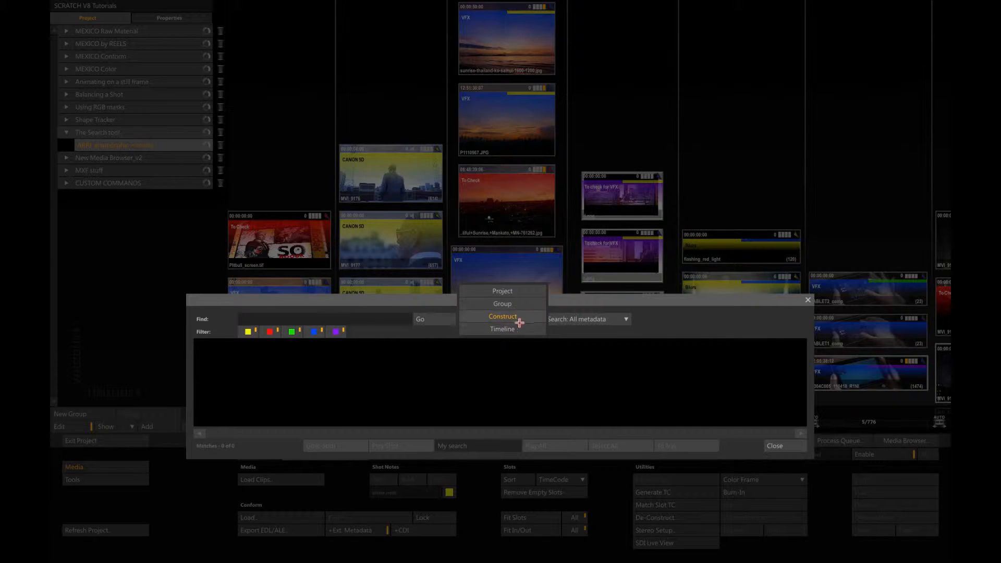
left_click(537, 317)
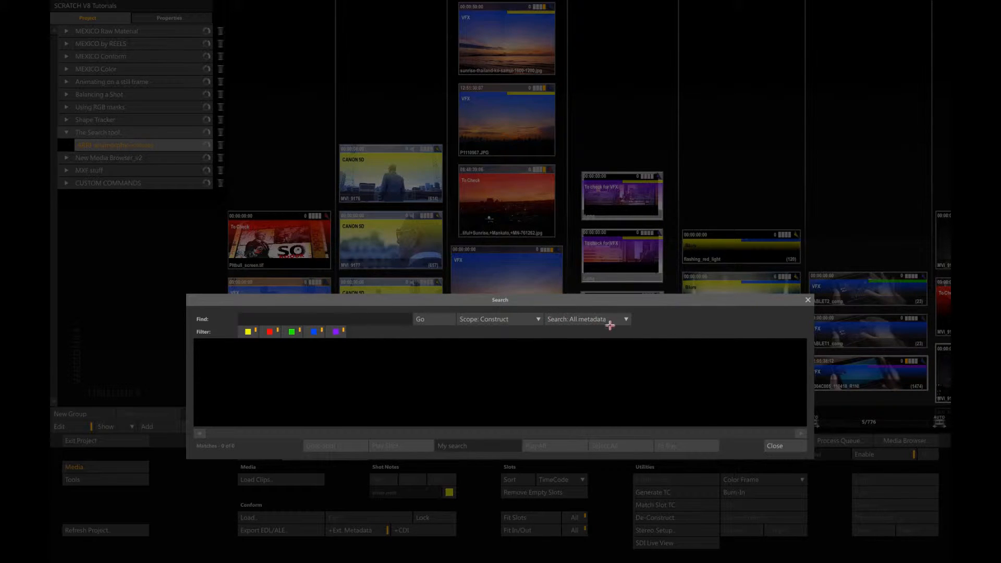
left_click(628, 319)
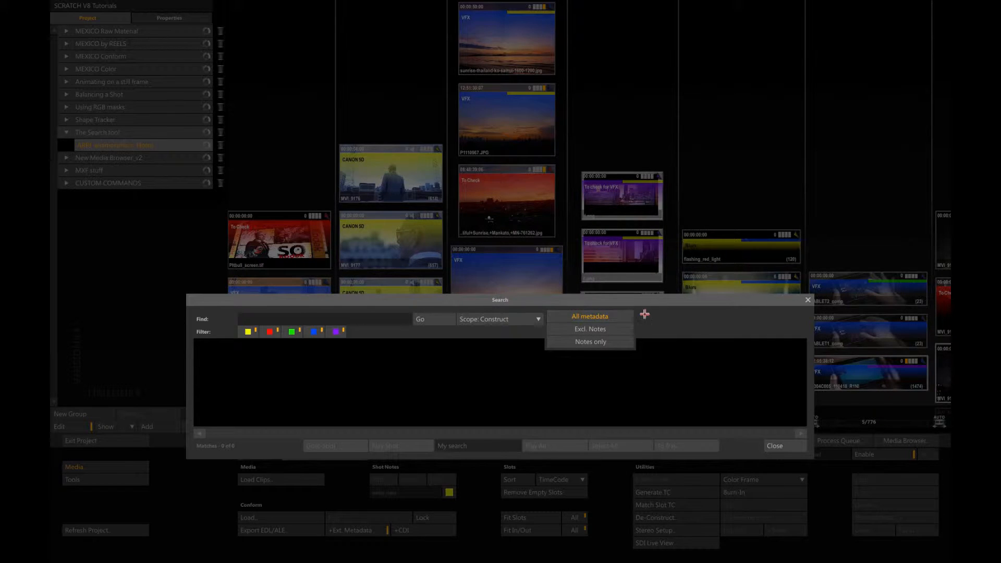
left_click(660, 317)
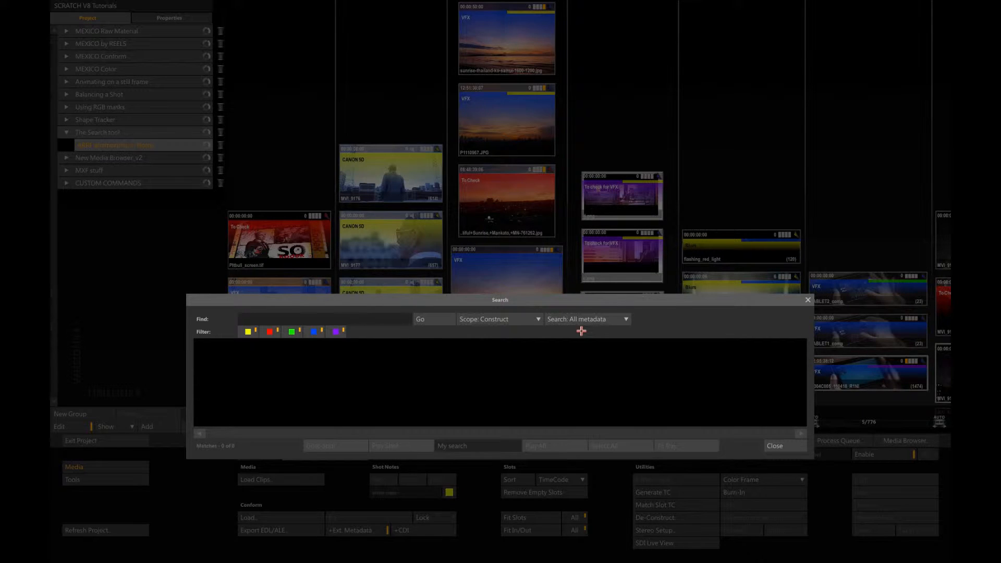
Step: Restrict the colour filter to red, set the search to Notes only and run it
left_click(297, 332)
left_click(319, 332)
left_click(337, 332)
left_click(626, 319)
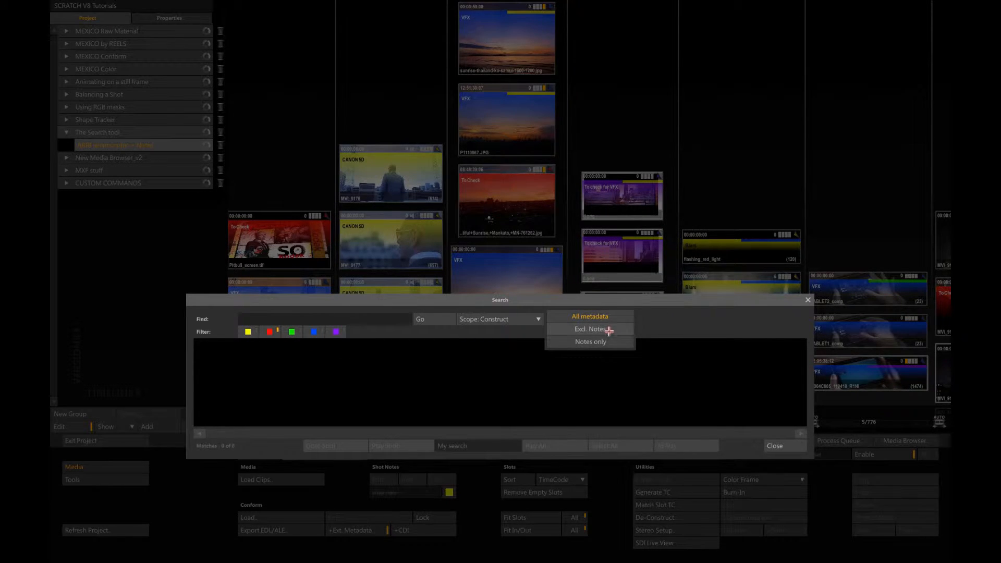
left_click(594, 341)
left_click(428, 320)
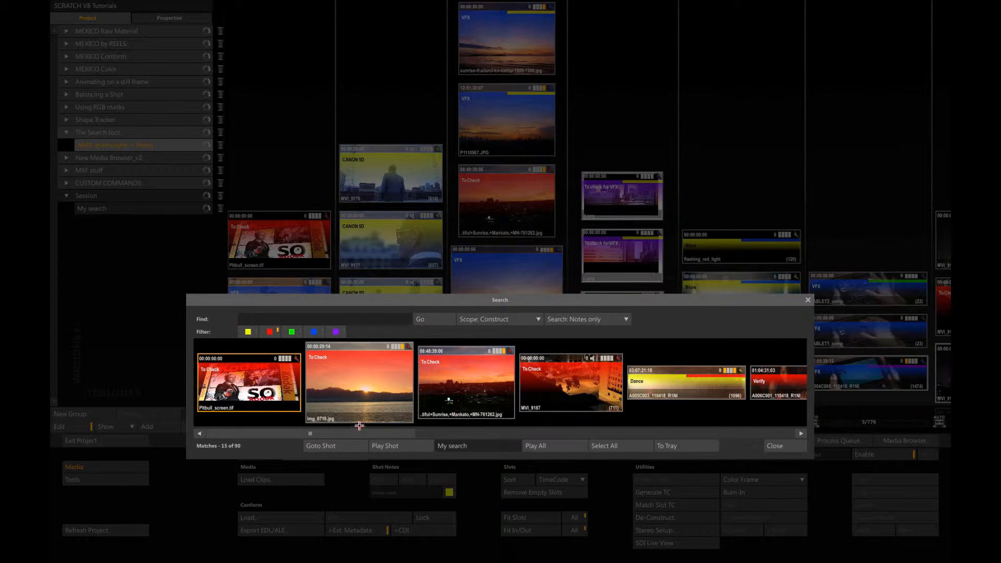
Step: Browse the search results, select shot A006C004_110418_R1NI and go to its location in the construct
left_click_drag(359, 433, 322, 443)
left_click_drag(384, 436, 510, 436)
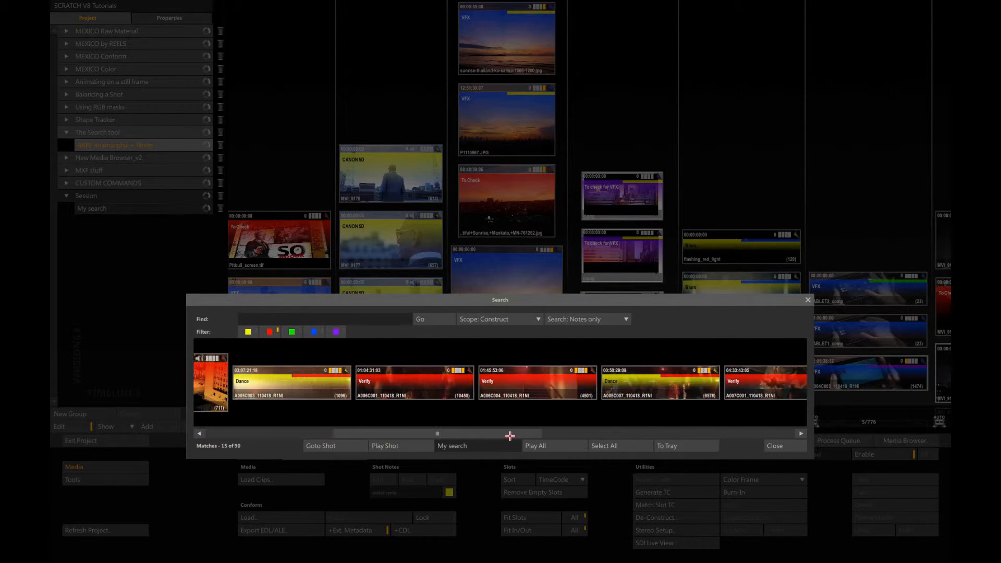
left_click(626, 387)
left_click(581, 385)
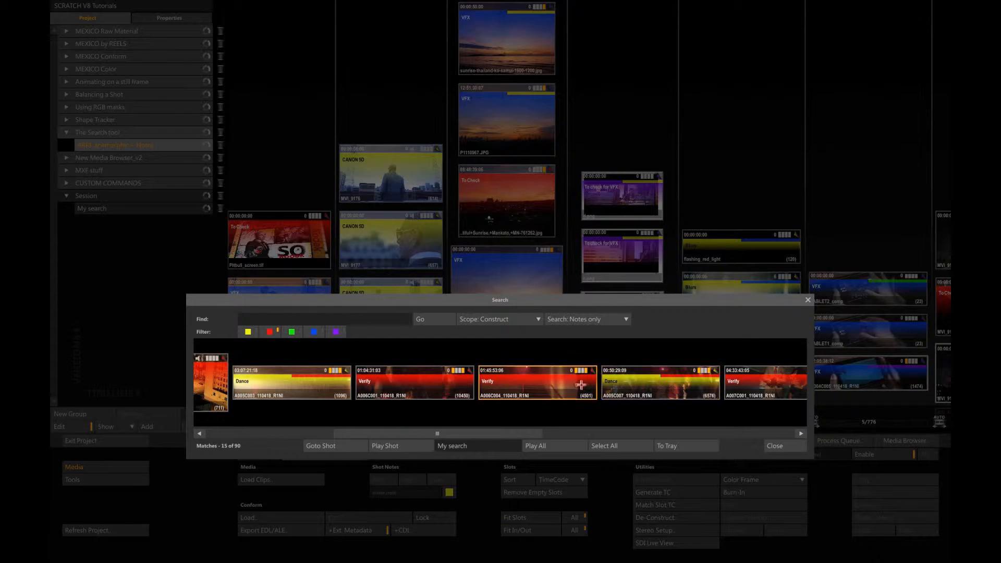
left_click(329, 445)
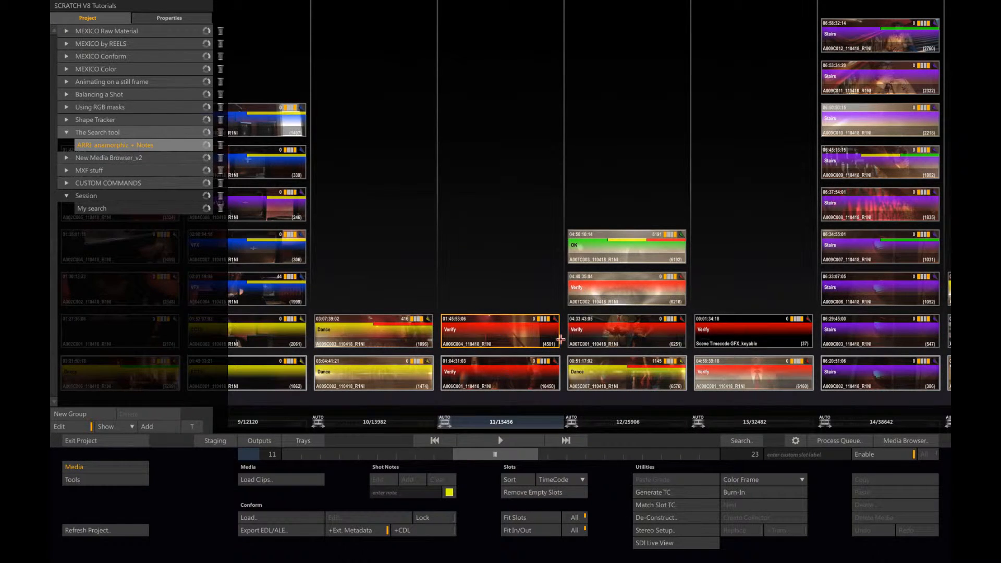
Step: Play the selected search result in the player, scrub to frame 1738 and return to the construct
left_click(728, 441)
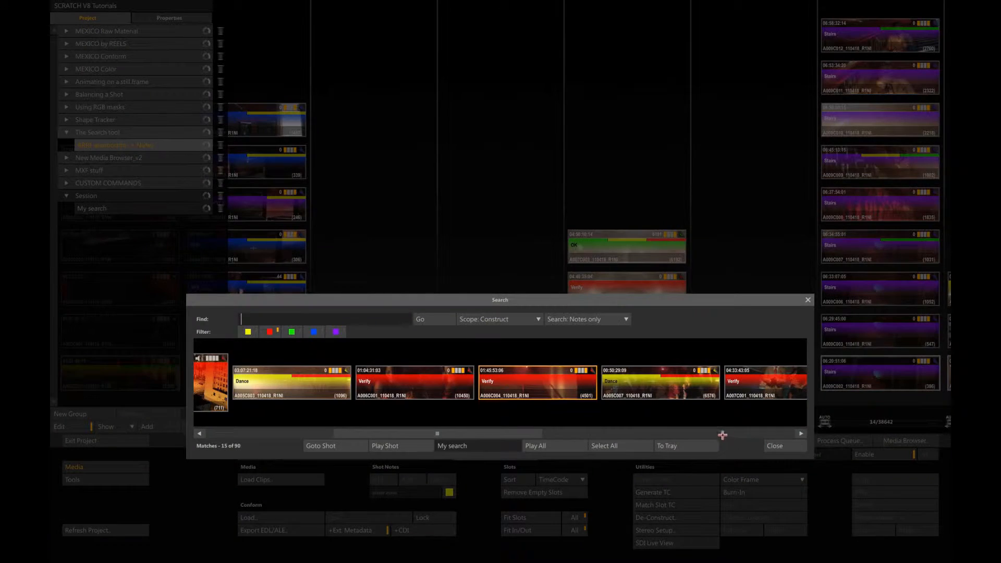
left_click(384, 447)
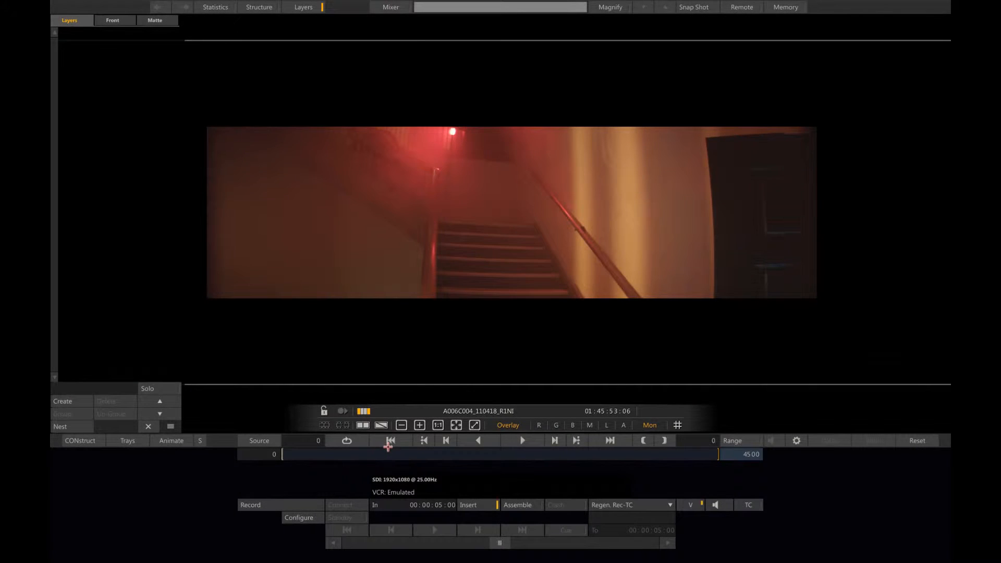
left_click(520, 440)
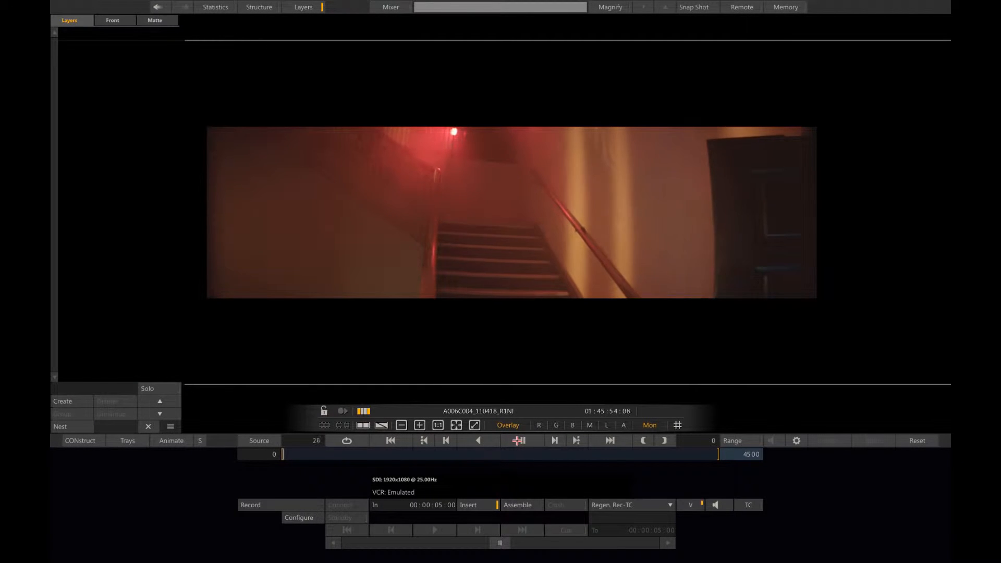
left_click_drag(420, 453, 450, 466)
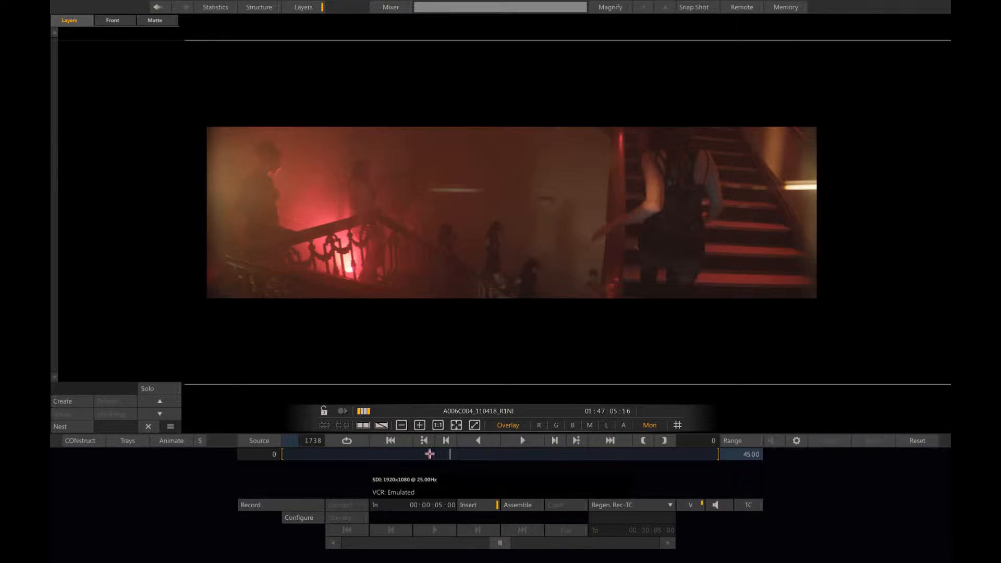
left_click(94, 442)
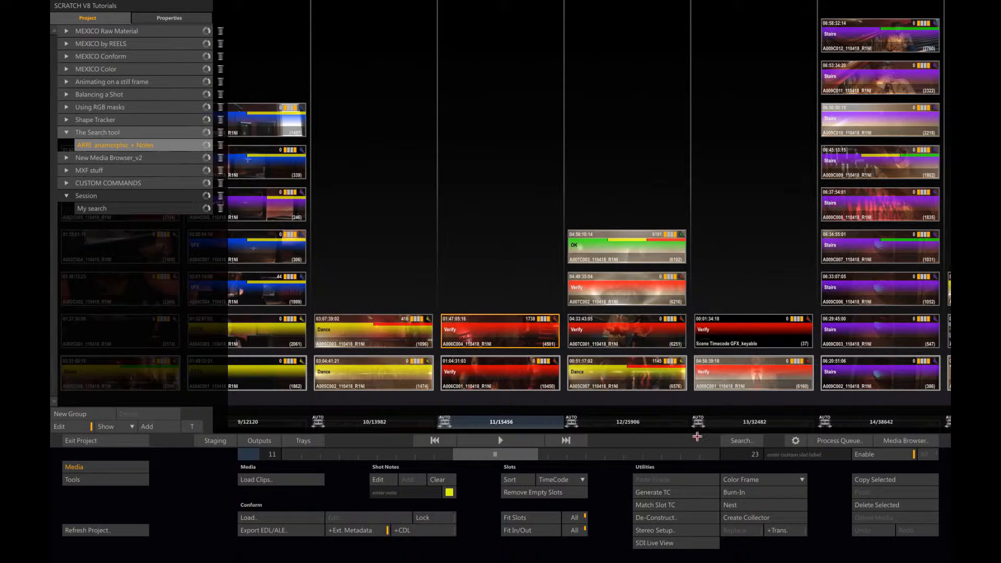
Step: View the My search construct in the Session group, then go back to the start of the ARRI anamorphic + Notes construct
left_click(733, 441)
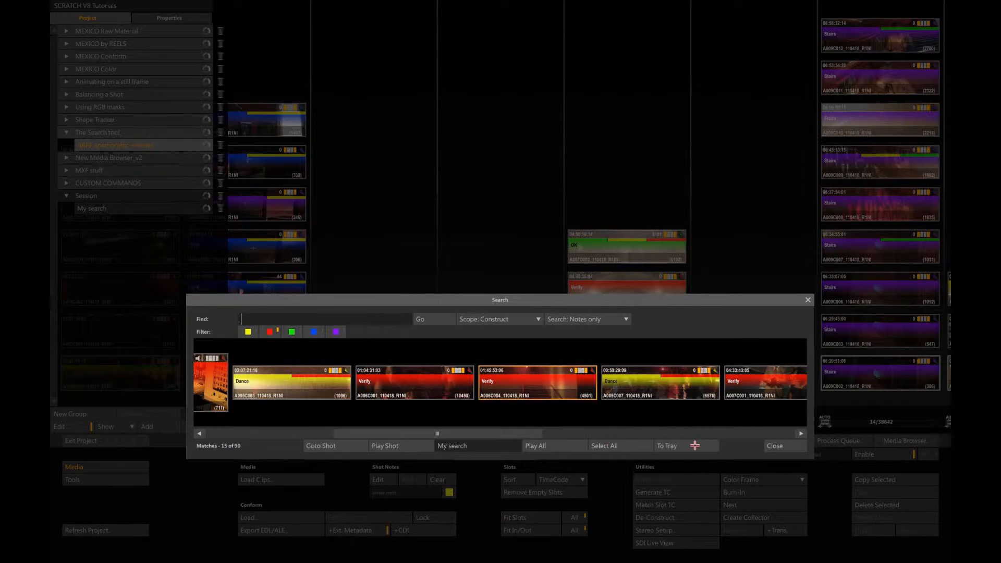
left_click(773, 446)
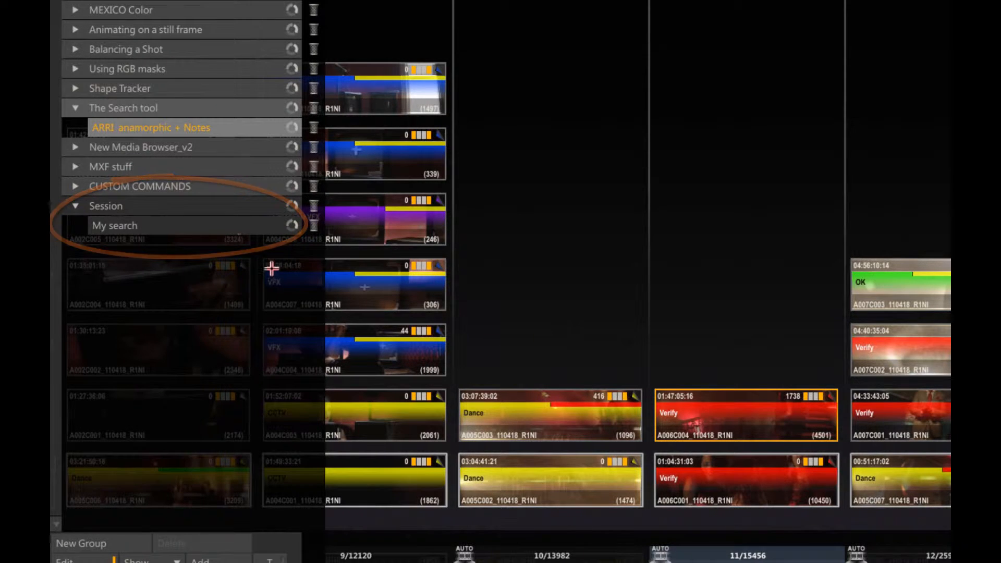
left_click(224, 224)
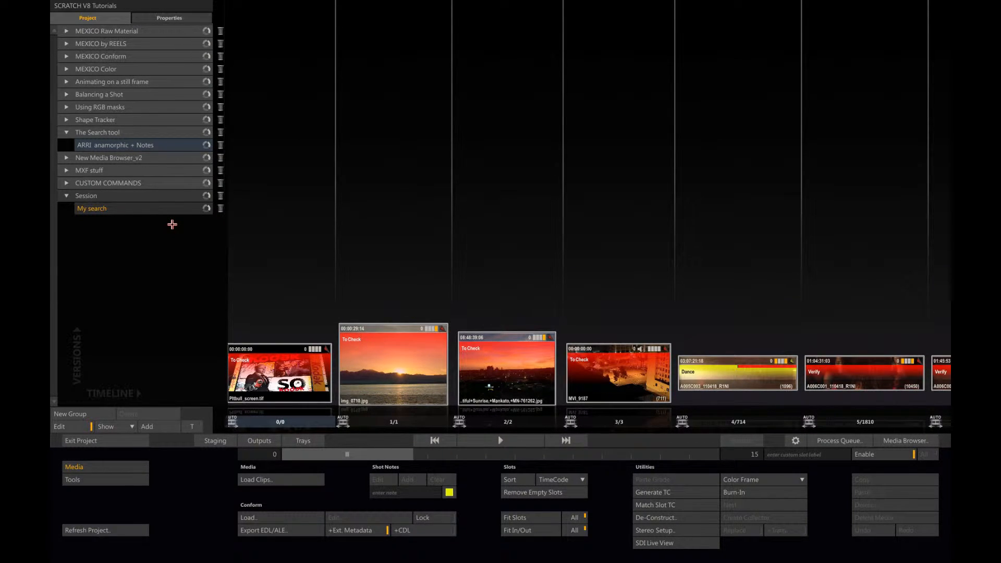
left_click(165, 146)
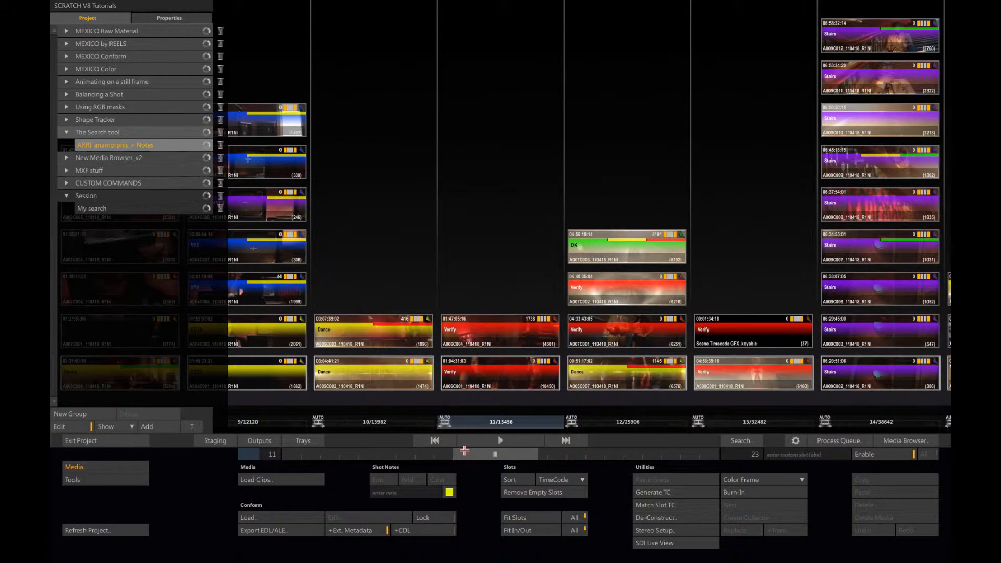
left_click_drag(464, 450, 288, 441)
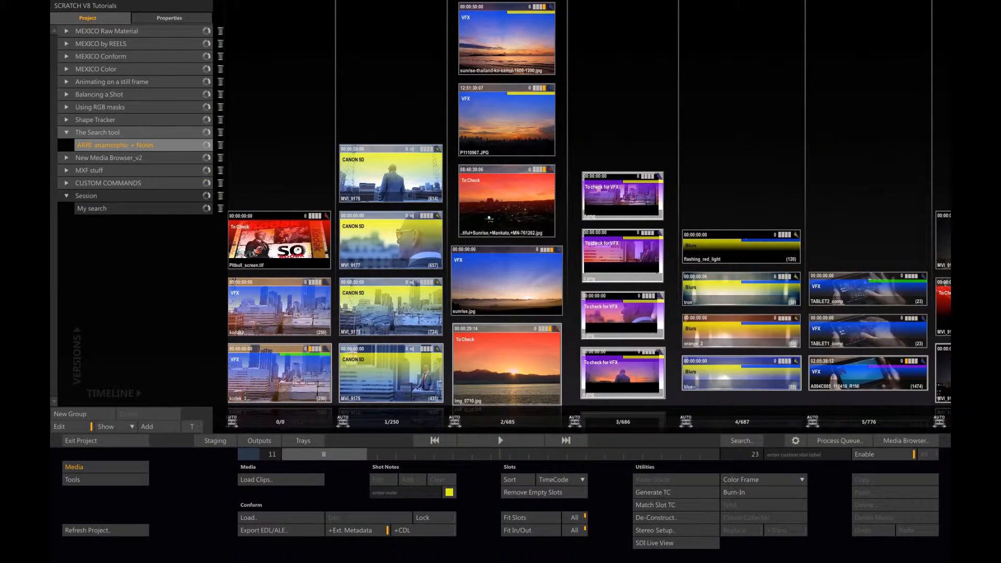
Step: Open the Mankato sunrise still from slot 2, raise its red gain in the numeric colour controls and return to the construct
left_click(511, 206)
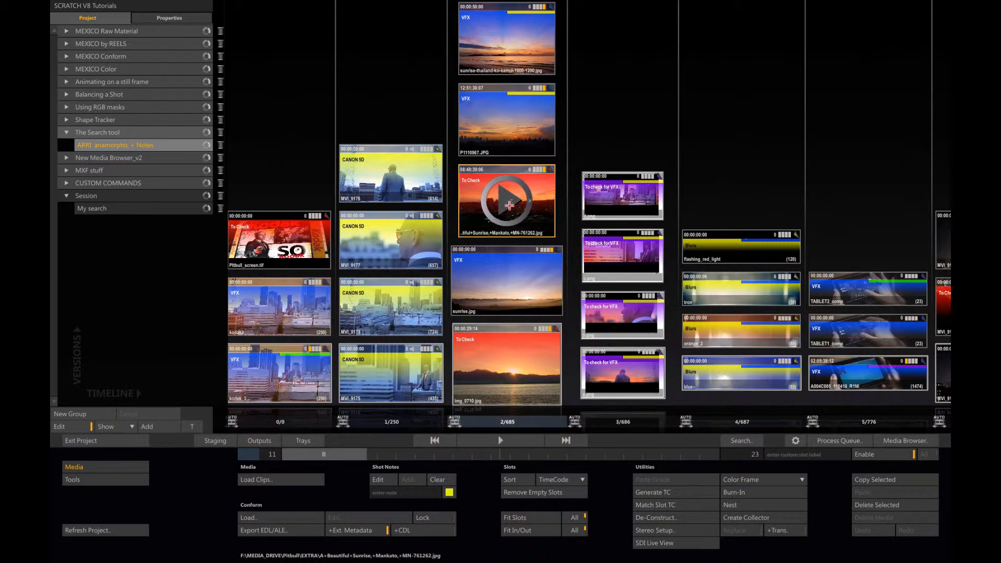
left_click(510, 203)
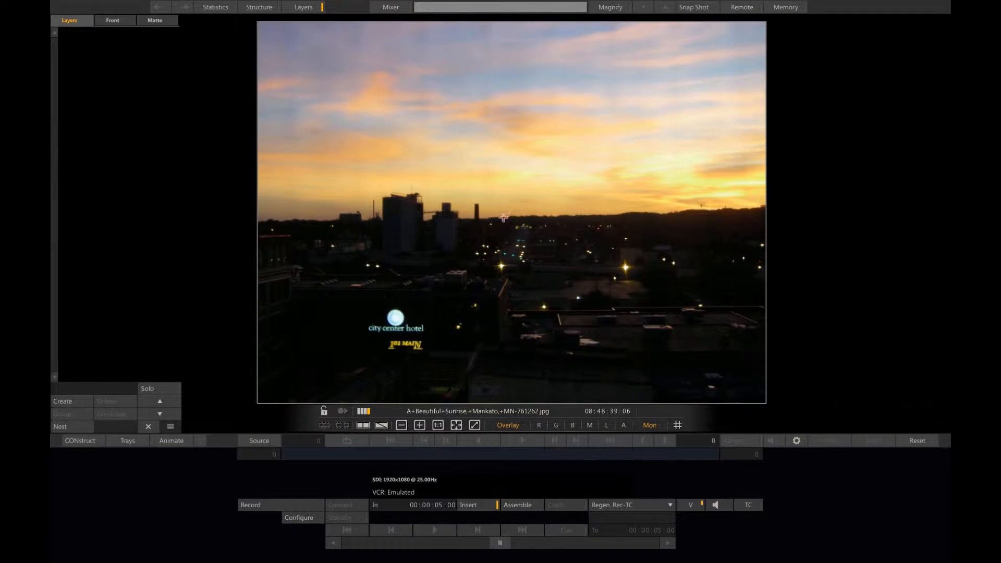
right_click(476, 242)
left_click(438, 260)
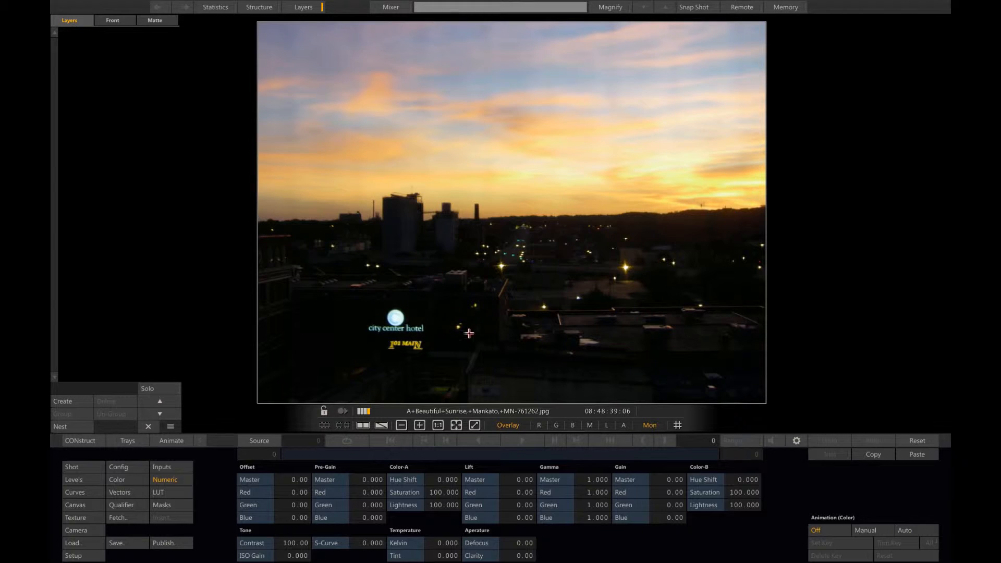
left_click_drag(663, 493, 674, 491)
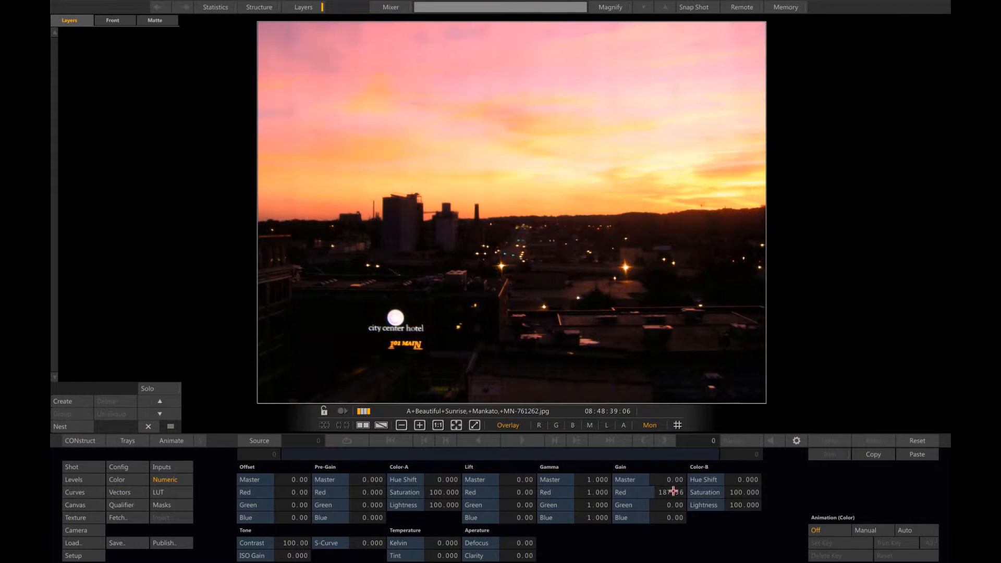
left_click(83, 440)
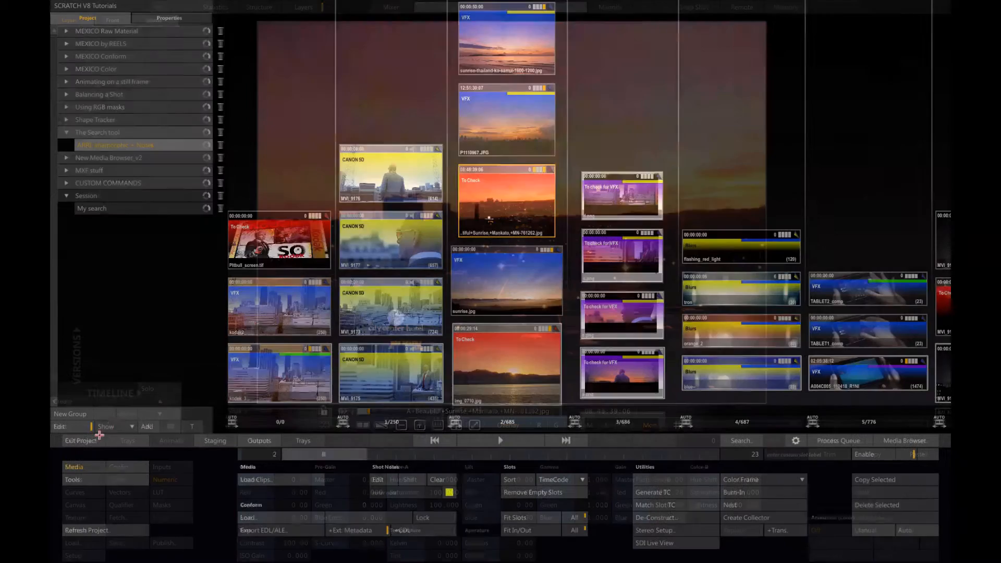
Step: Open the My search construct in the Session group, view its Mankato sunrise shot in the player and return to the construct
left_click(141, 208)
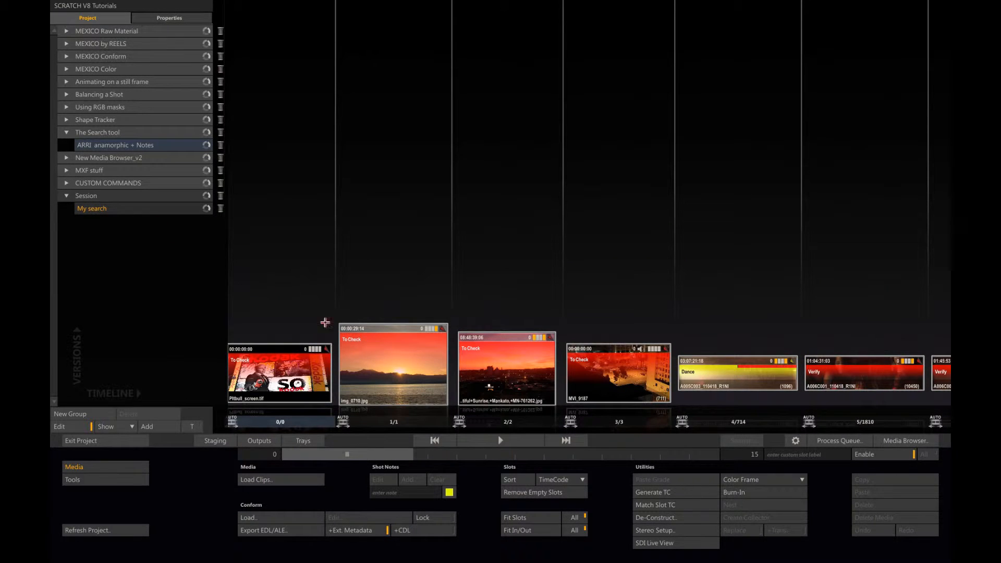
left_click(505, 439)
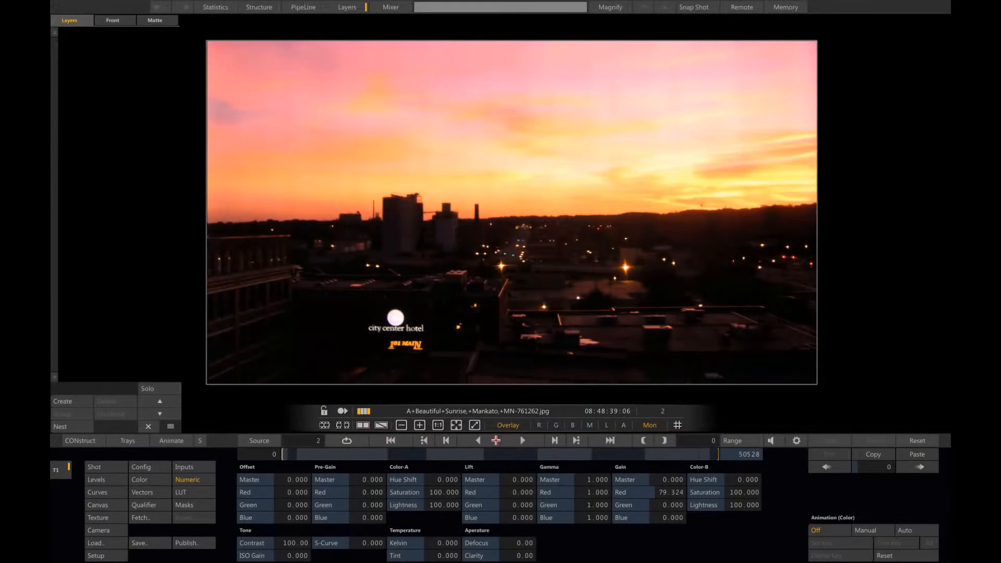
left_click(83, 441)
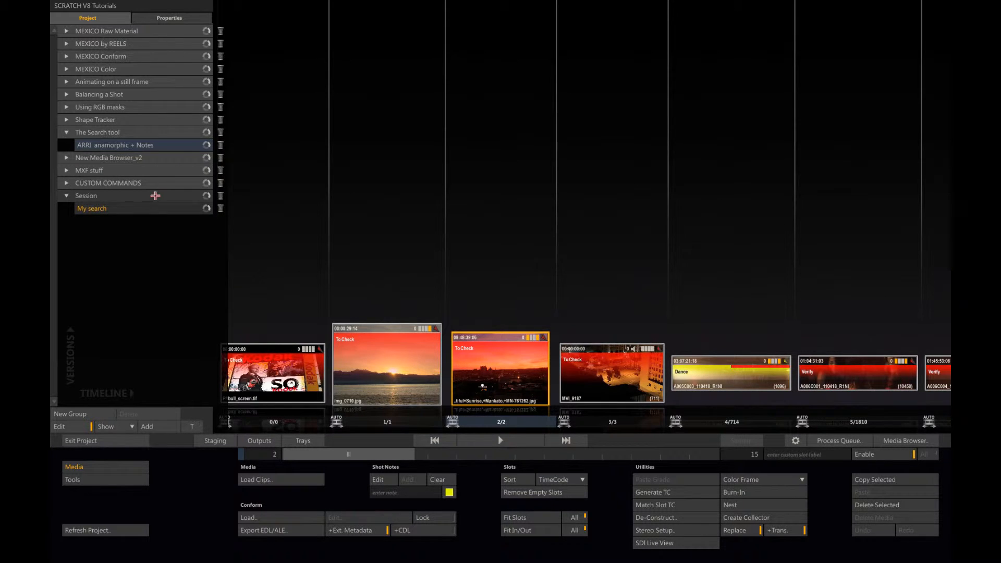
Step: Copy the My search construct from the Session group into The Search tool group and rename the copy Tocheck
left_click_drag(155, 195, 153, 152)
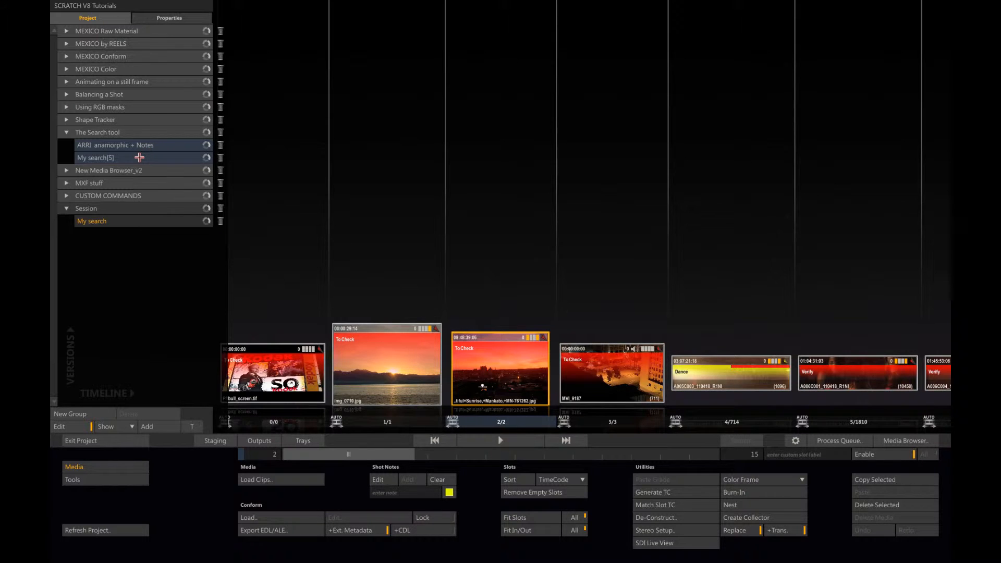
left_click(134, 158)
double_click(120, 158)
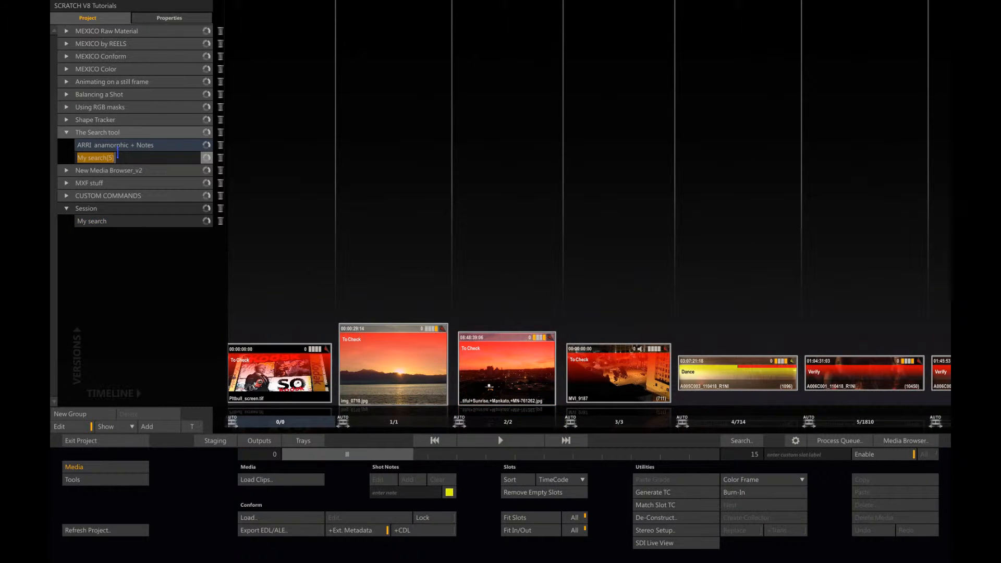
type("Tocheck")
key("Return")
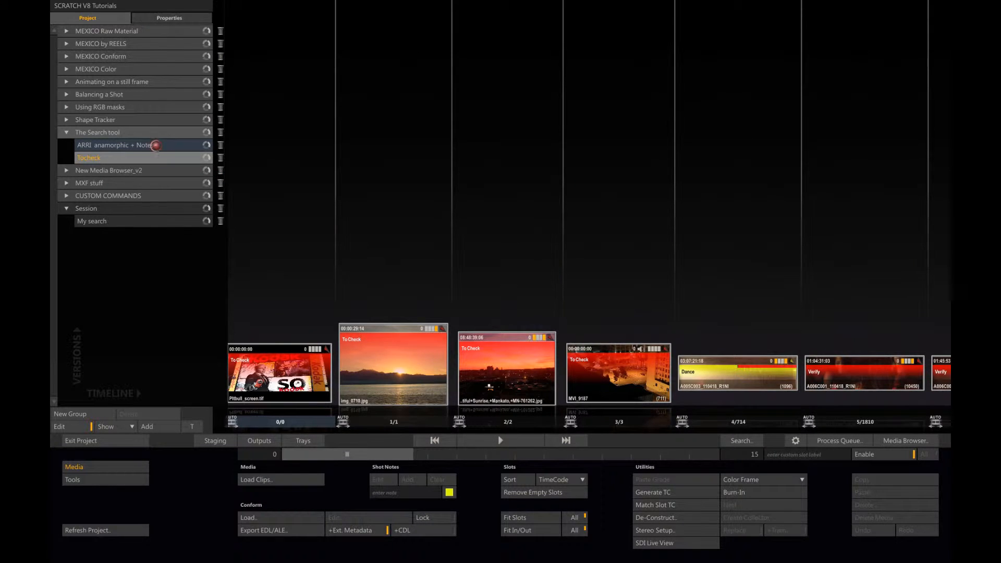
Step: Reset the red gain of the Mankato sunrise still in the ARRI anamorphic + Notes construct and return to the construct
left_click(155, 146)
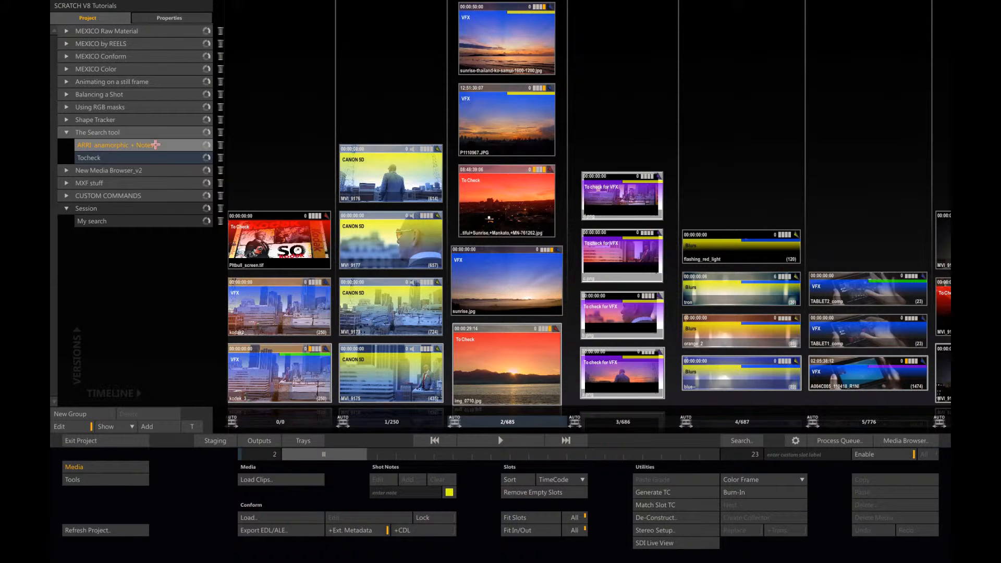
double_click(504, 201)
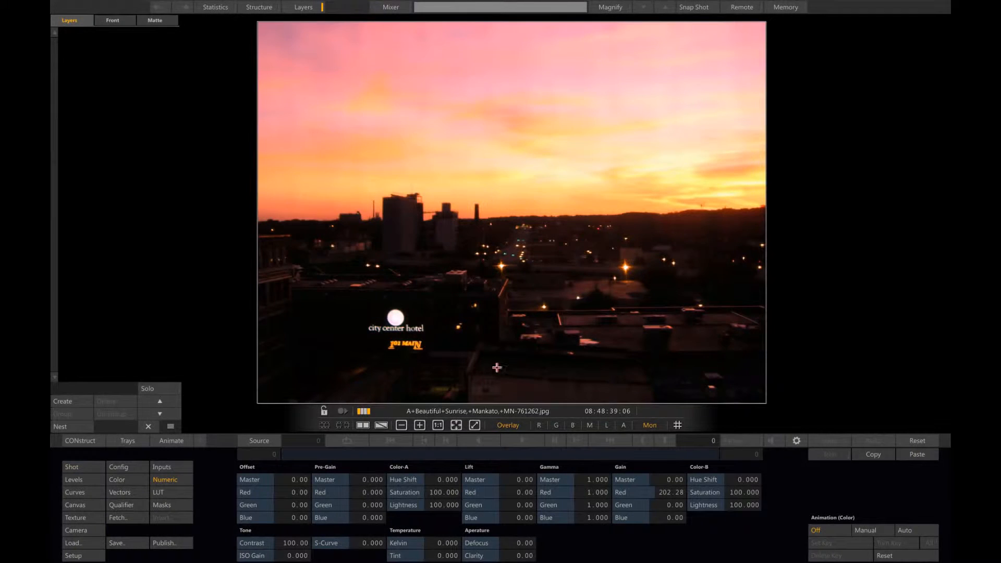
left_click(667, 492)
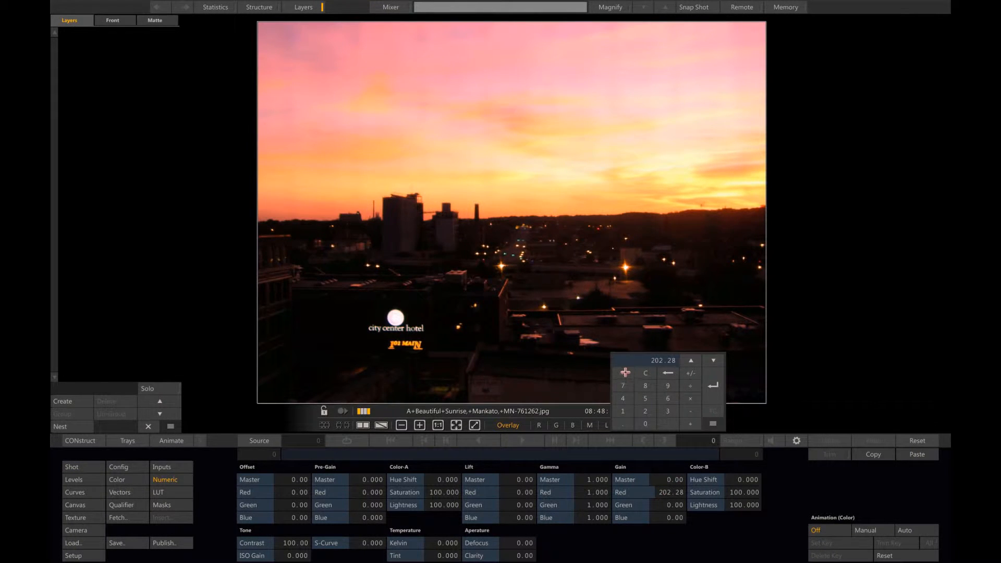
left_click(625, 372)
left_click(89, 439)
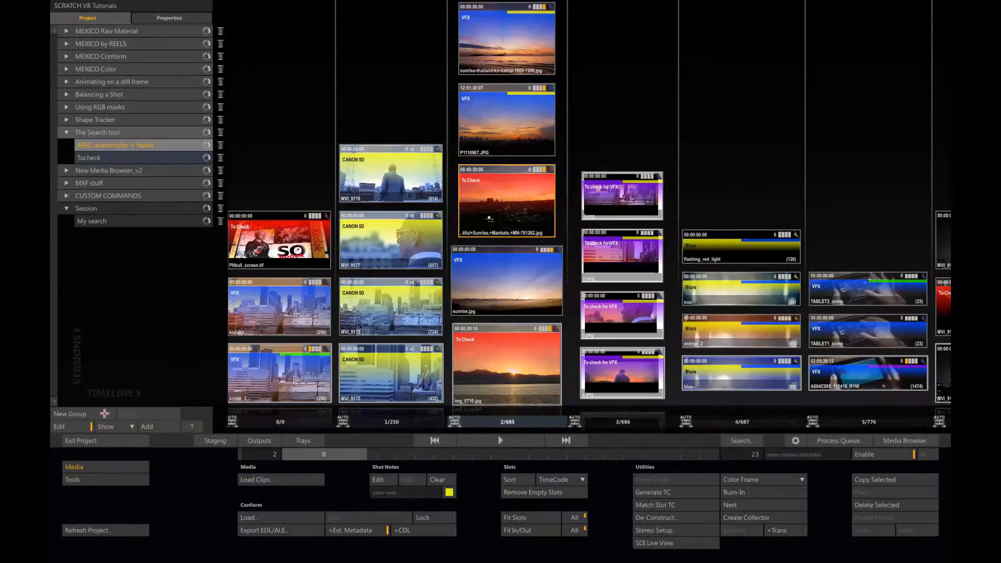
Step: Open the Mankato sunrise still in slot 2 of the Tocheck construct, reset its red gain to 0 and return to the construct
left_click(125, 158)
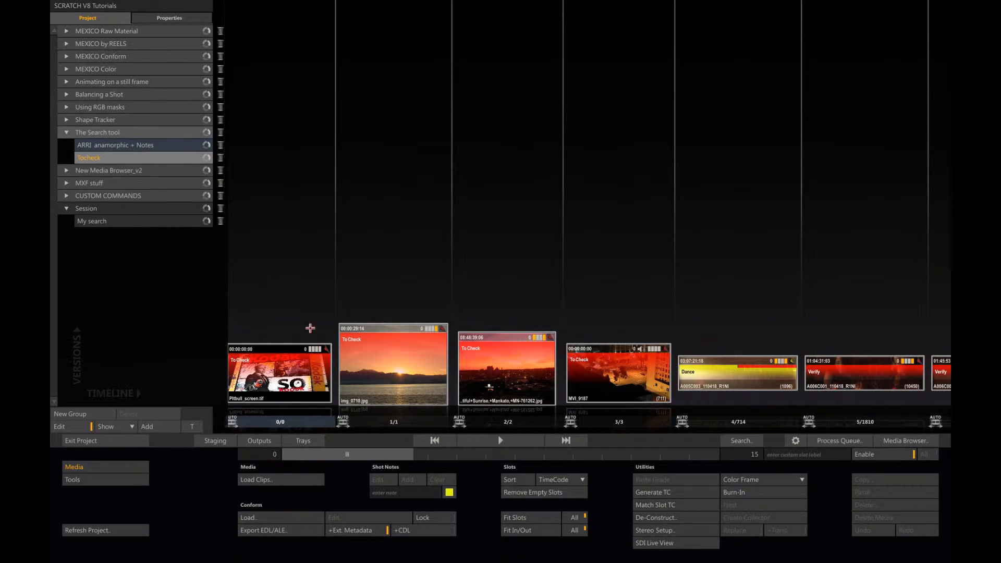
left_click(509, 424)
left_click(502, 439)
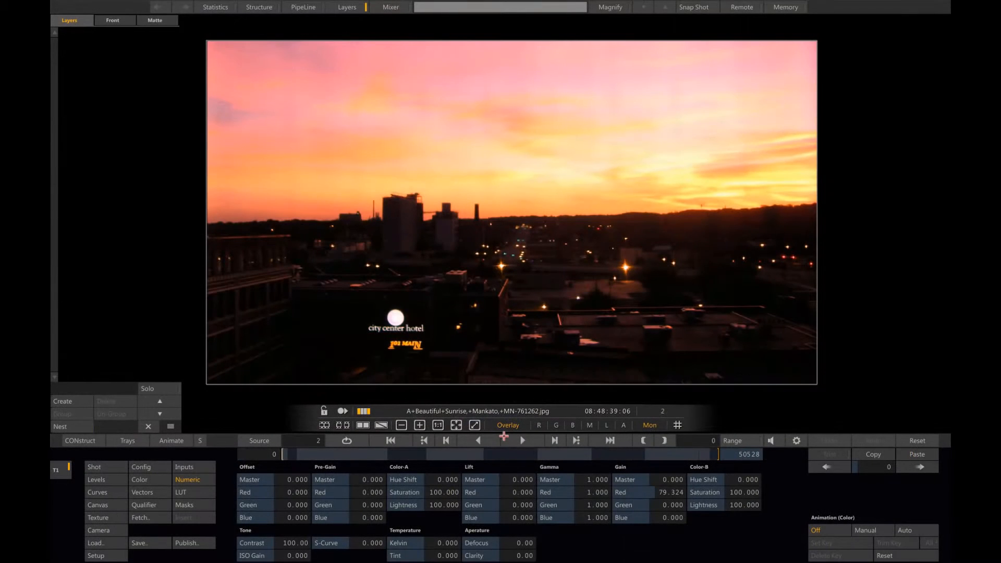
left_click(660, 492)
left_click(625, 372)
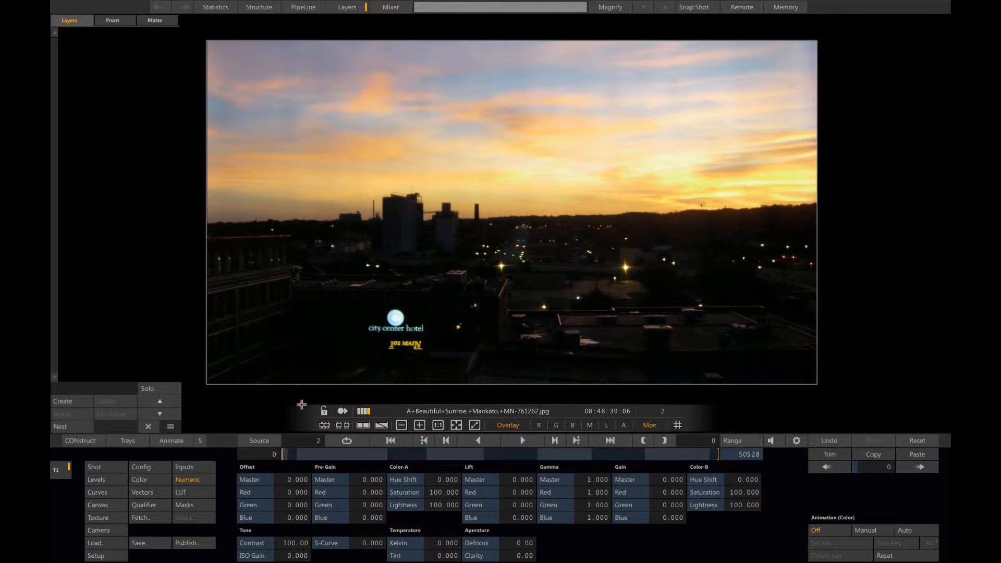
left_click(95, 441)
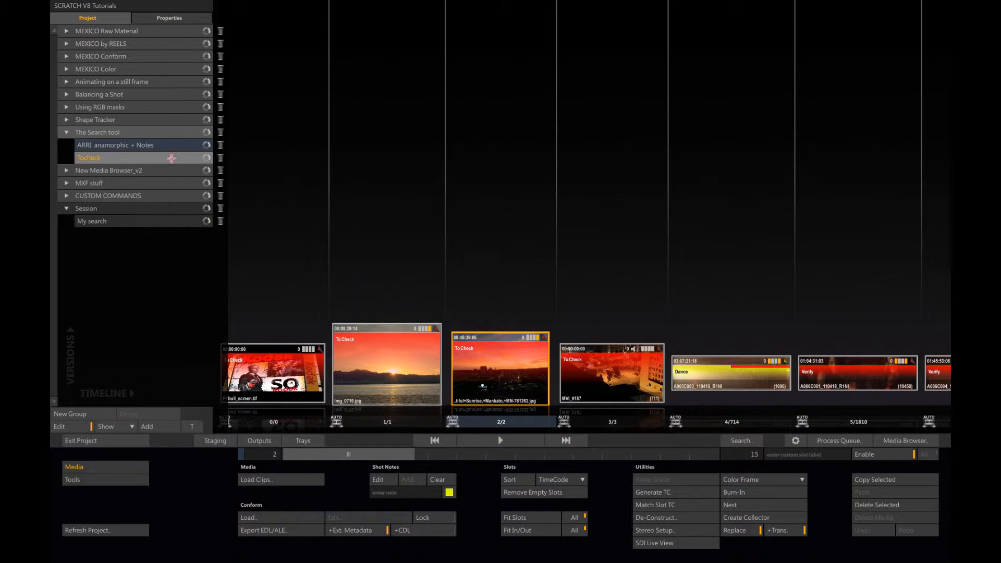
Step: Search the ARRI anamorphic + Notes construct for shots with green notes and close the search
left_click(178, 148)
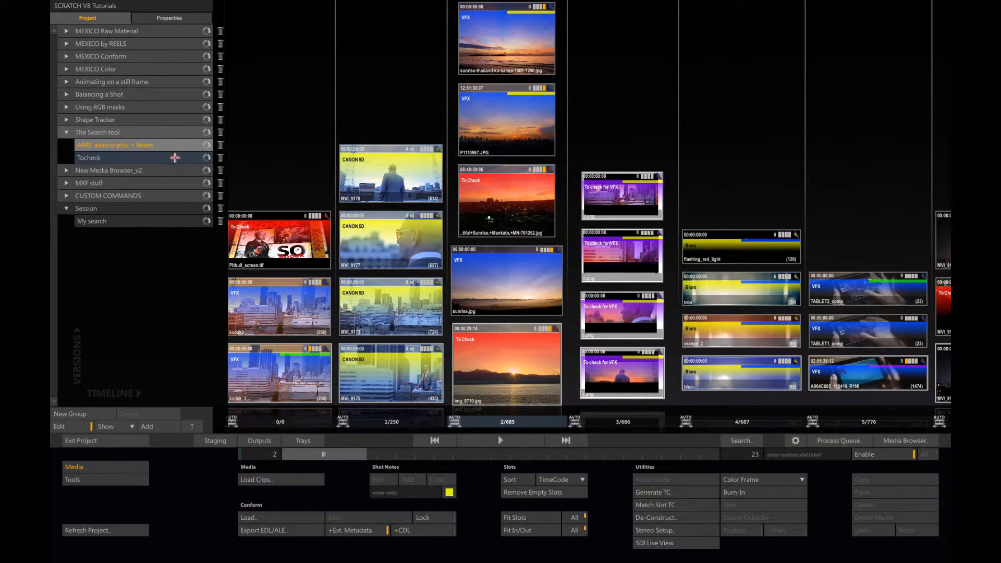
left_click(747, 441)
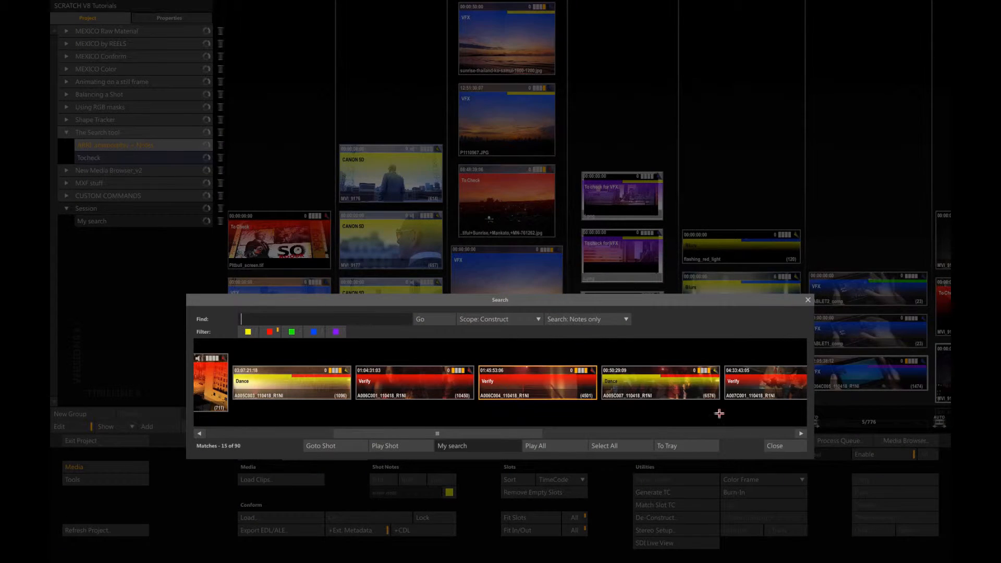
left_click(290, 334)
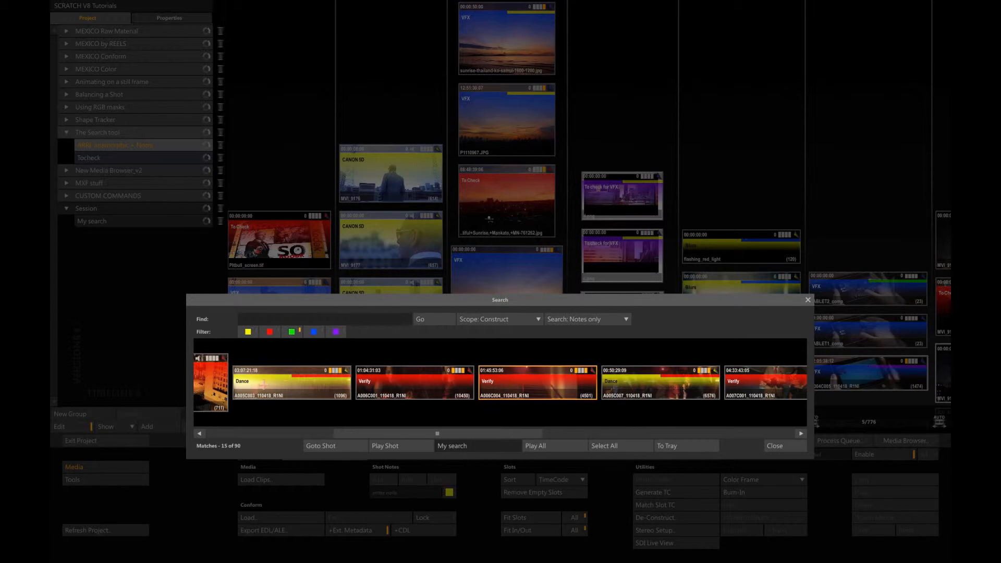
left_click(431, 320)
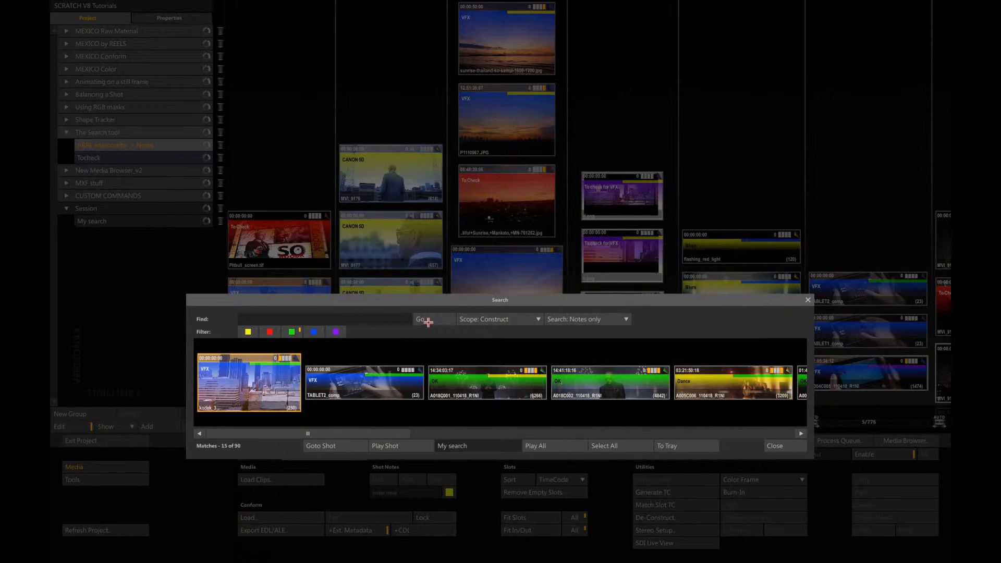
left_click(779, 446)
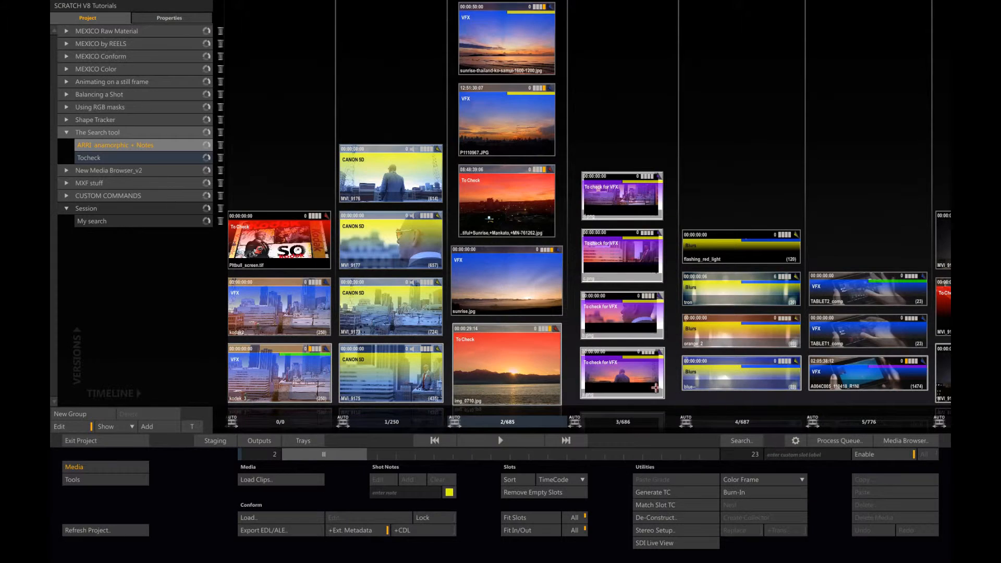
Step: Open the My search construct, copy it into The Search tool group below Tocheck and rename the copy OK
left_click(147, 220)
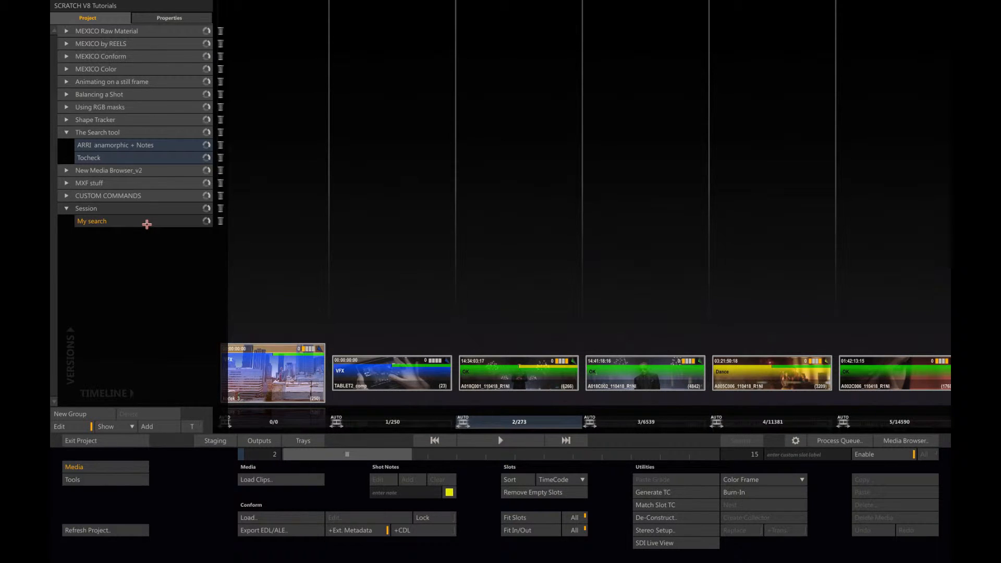
left_click_drag(144, 223, 152, 164)
double_click(139, 169)
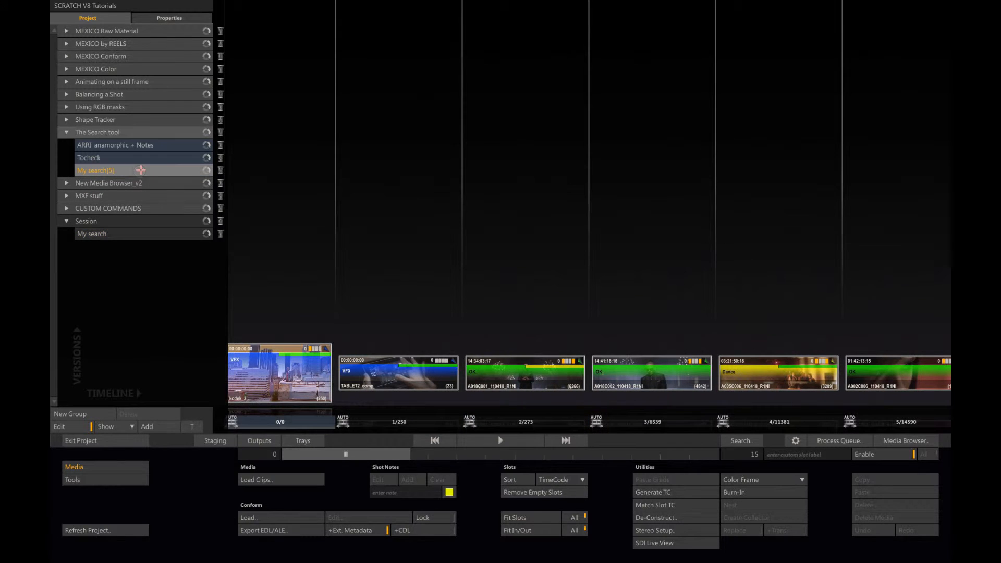
key("Return")
Step: Search all metadata in the ARRI anamorphic + Notes construct for "To check for VFX" without a colour filter, and close the search
left_click(167, 145)
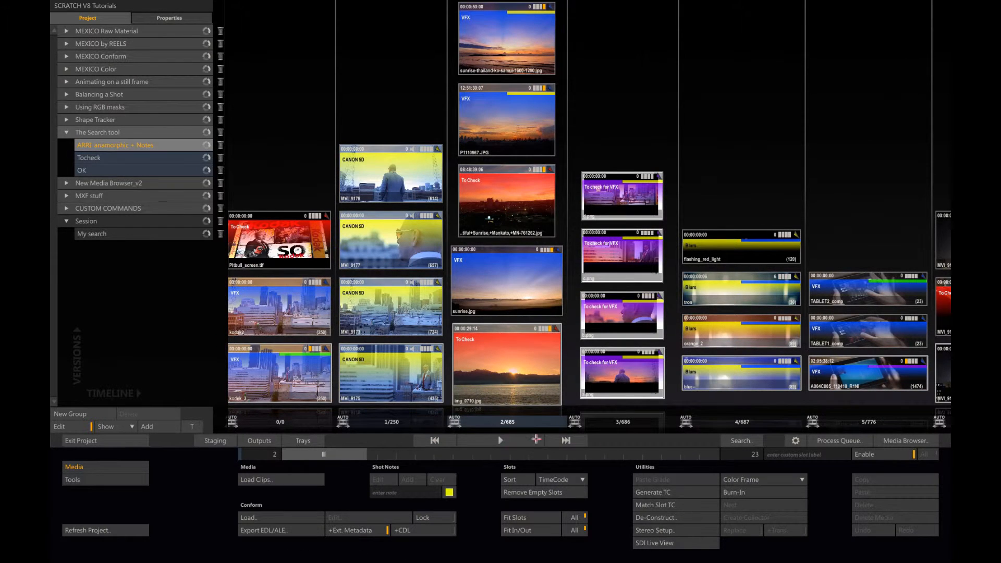
left_click(735, 441)
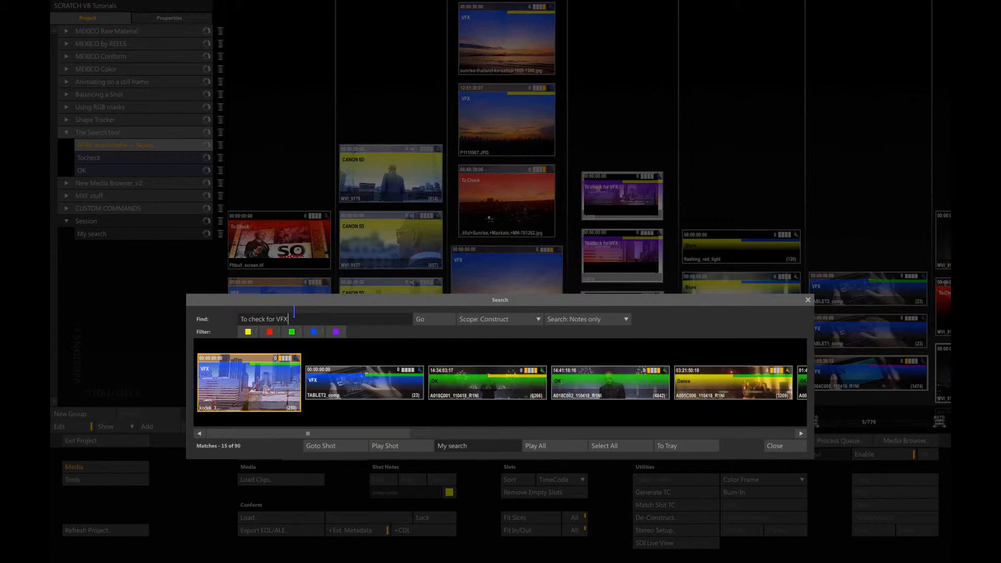
left_click(626, 319)
left_click(613, 291)
left_click(423, 319)
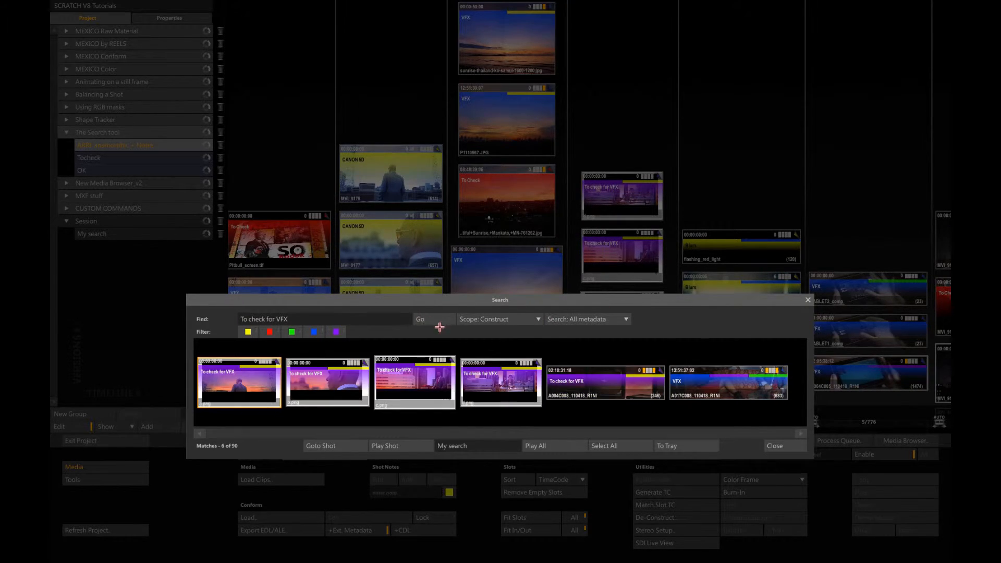
left_click(775, 446)
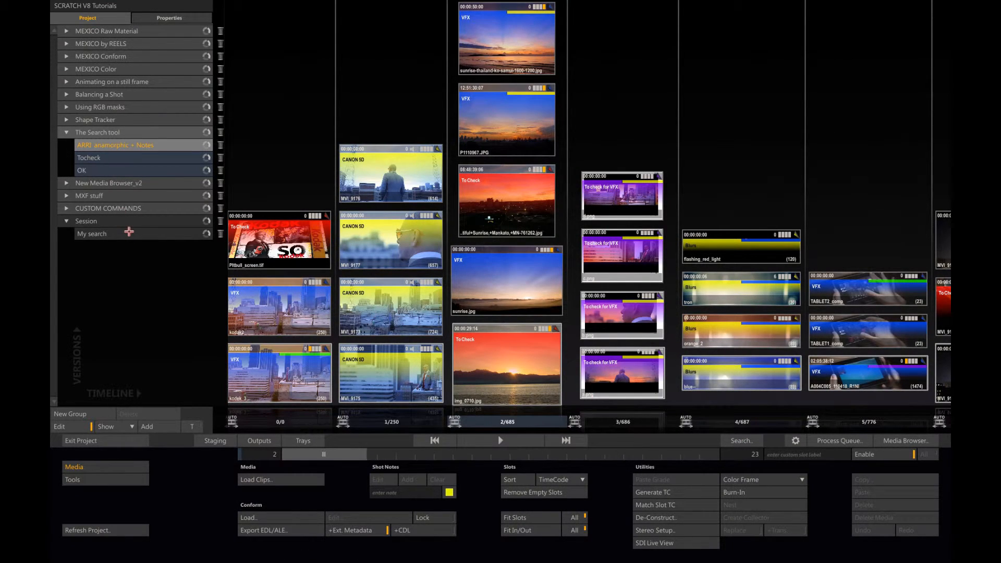
Step: Copy the My search construct into The Search tool group below OK and rename the copy To Check For VFX
left_click_drag(129, 232, 139, 183)
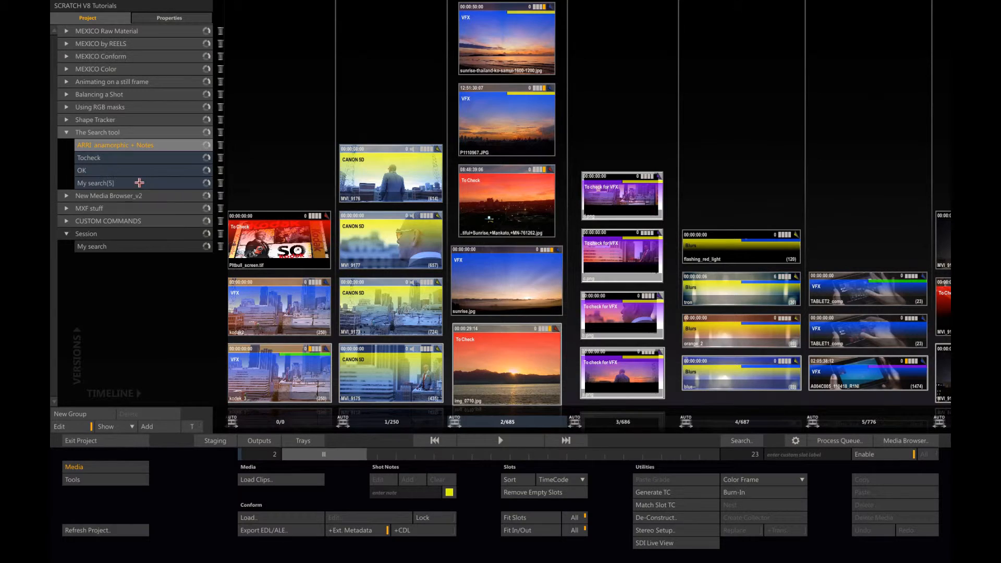
left_click(130, 182)
double_click(124, 183)
type("T")
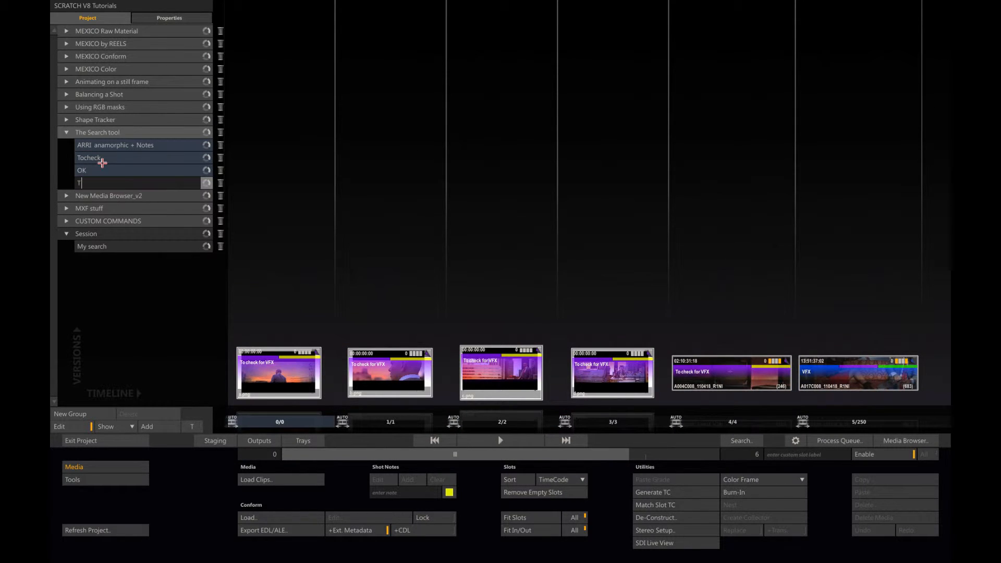
type("o Check For VFX")
key("Return")
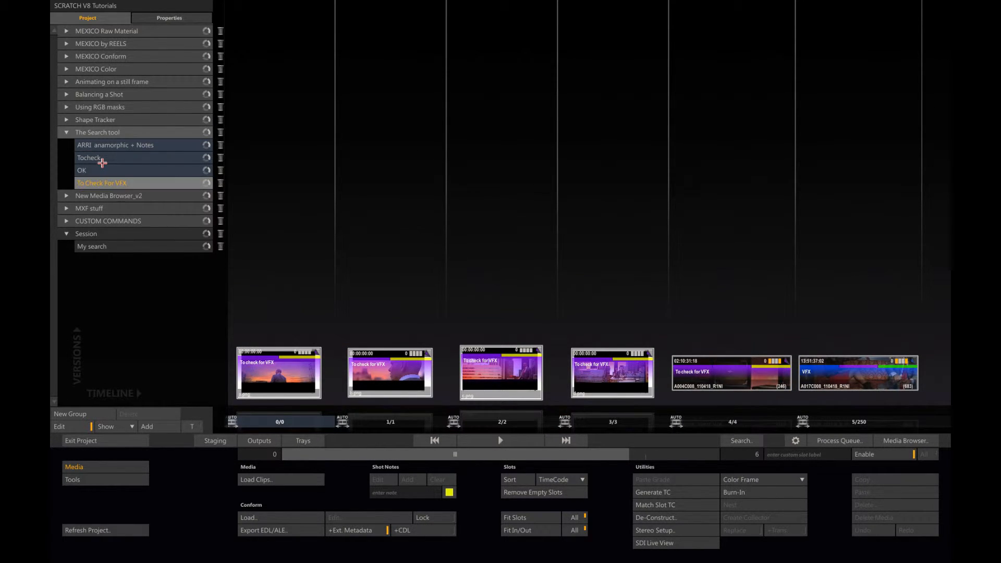
Step: Set up a media publication of the To Check For VFX construct and move its poster frame forward by two images
left_click(84, 480)
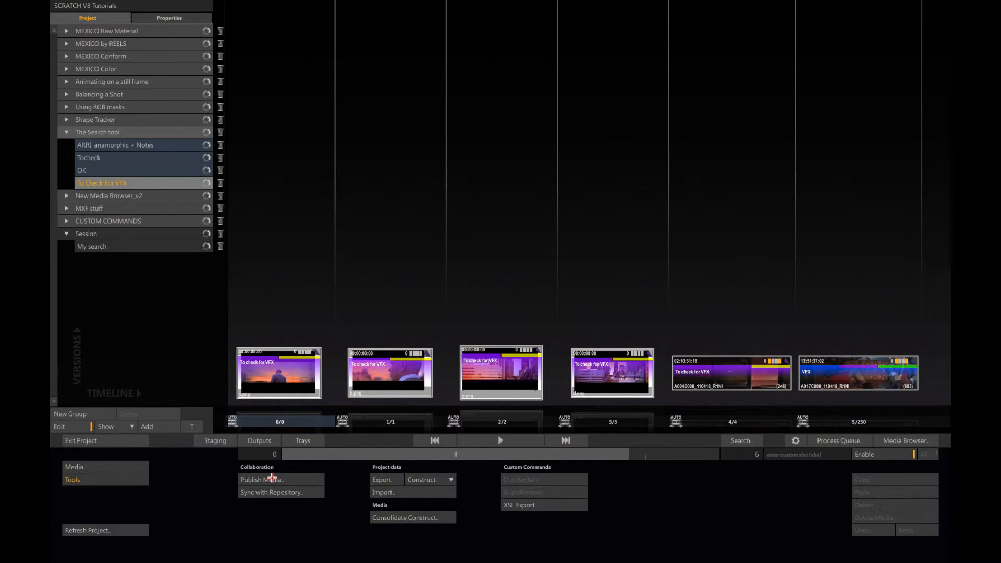
left_click(272, 478)
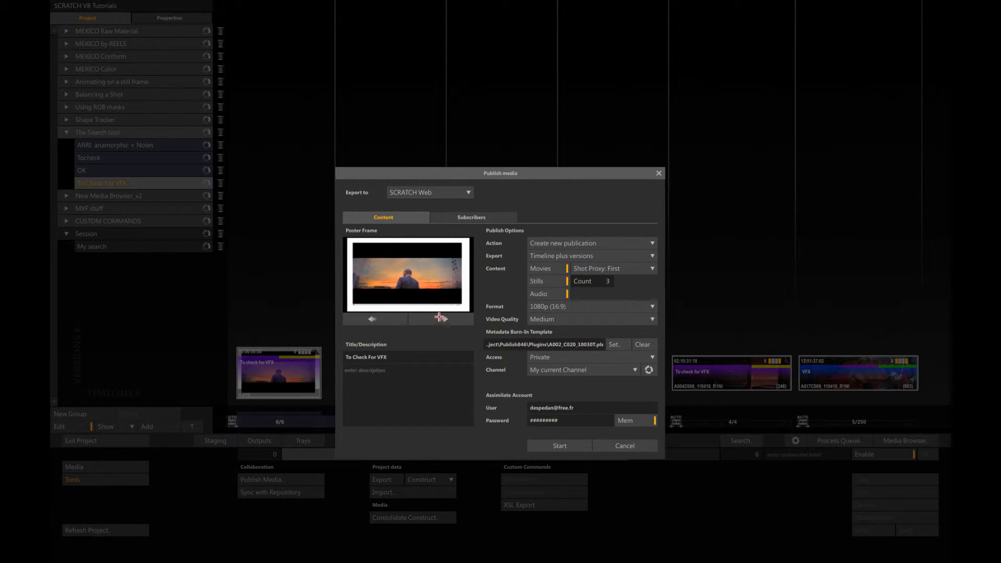
left_click(441, 318)
left_click(441, 319)
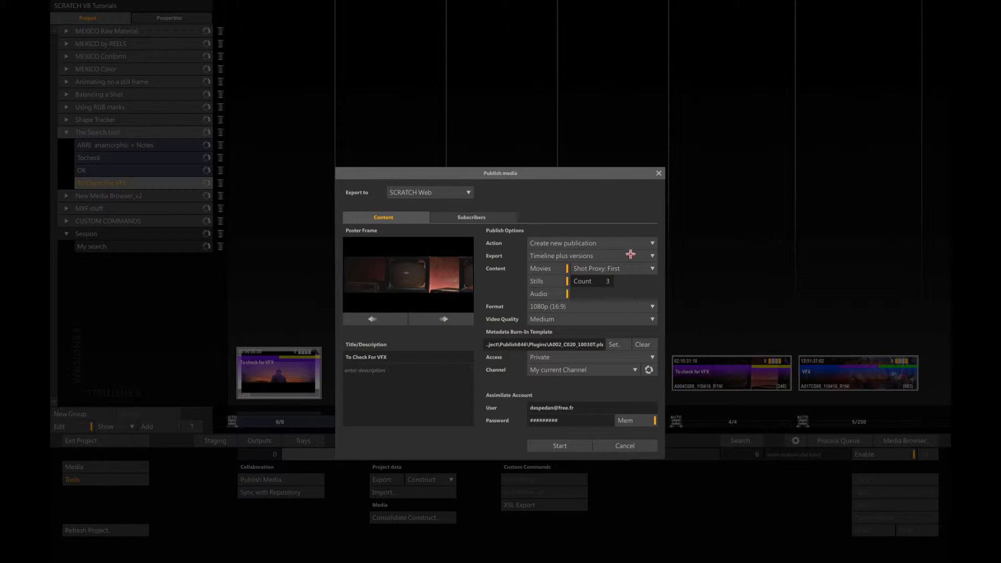
Step: Exclude stills and audio, set the format to 720p (16:9), clear the burn-in template, start publishing and close the process queue
left_click(572, 285)
left_click(563, 295)
left_click(647, 306)
left_click(623, 300)
left_click(634, 344)
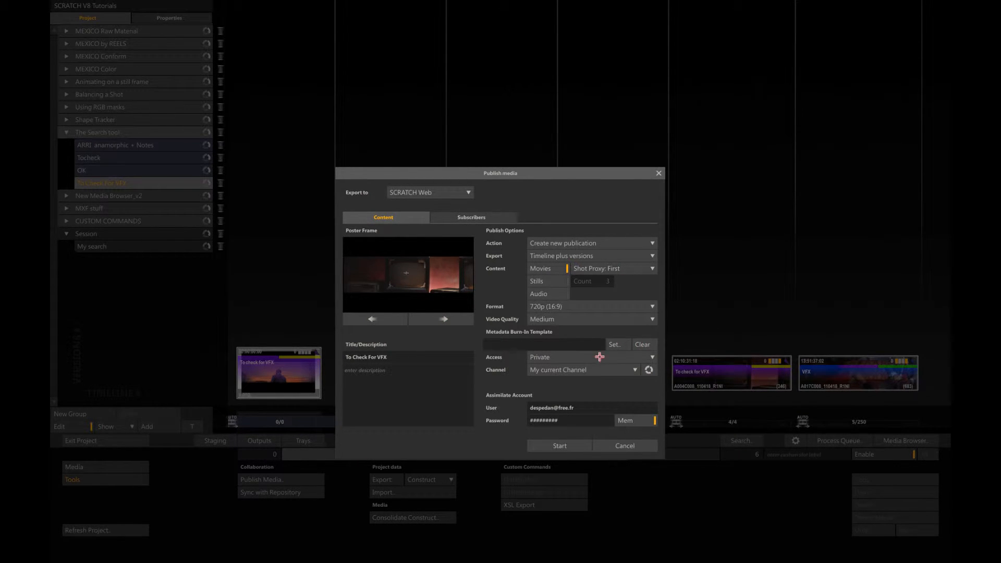
left_click(556, 446)
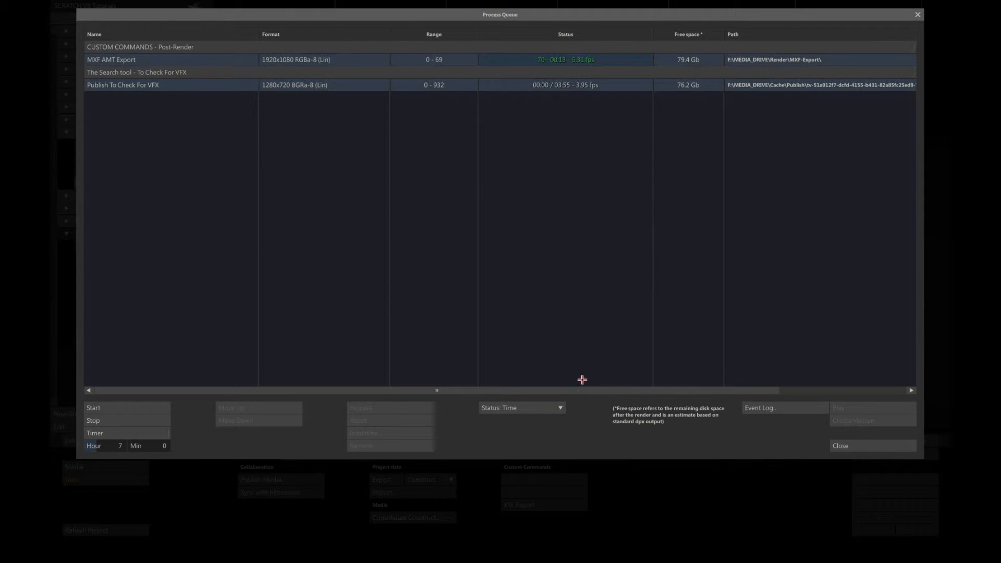
left_click(845, 444)
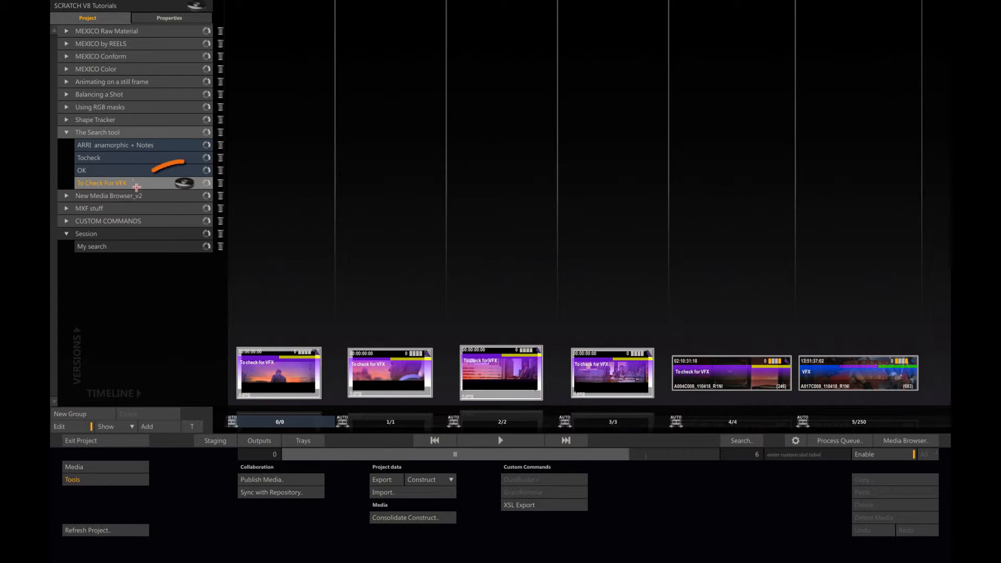
Step: Search notes only in the ARRI anamorphic + Notes construct with no search text and the blue colour filter, and close the search
left_click(155, 147)
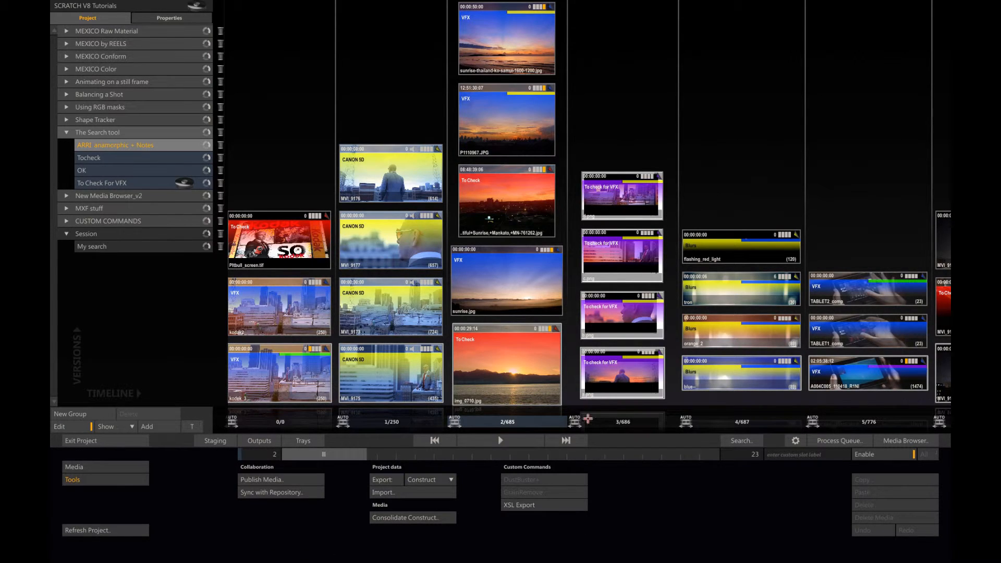
left_click(741, 441)
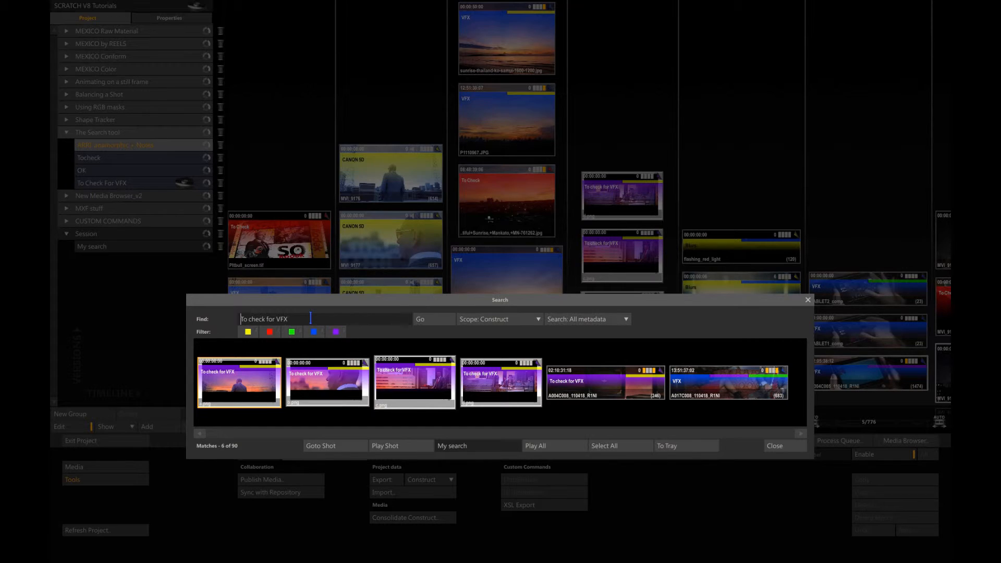
left_click_drag(303, 319, 217, 320)
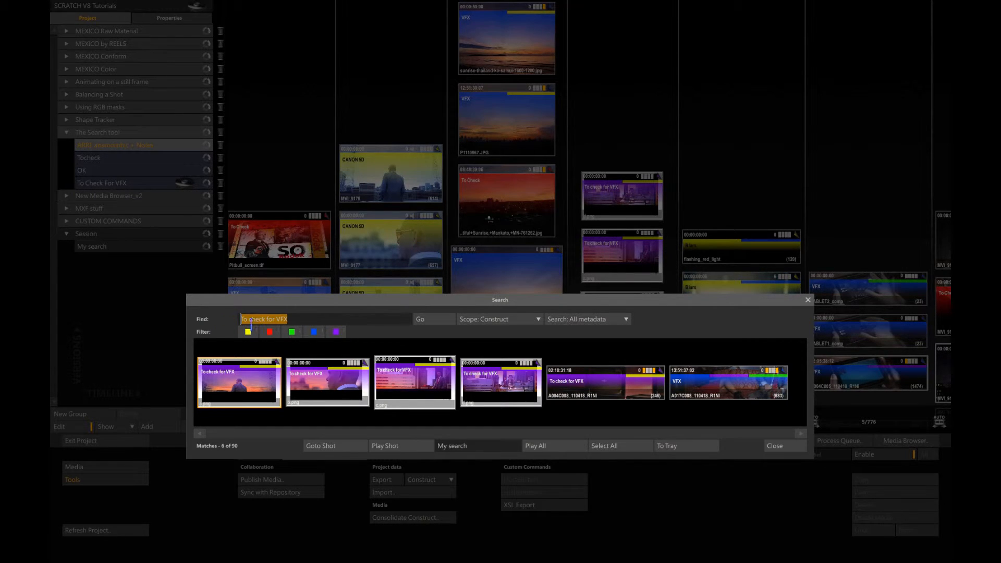
key("BackSpace")
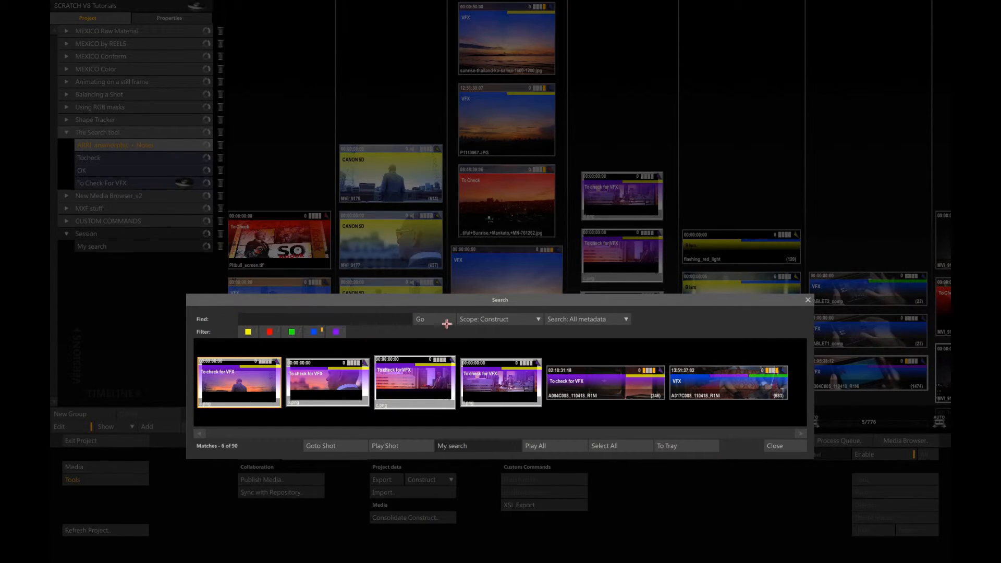
left_click(560, 318)
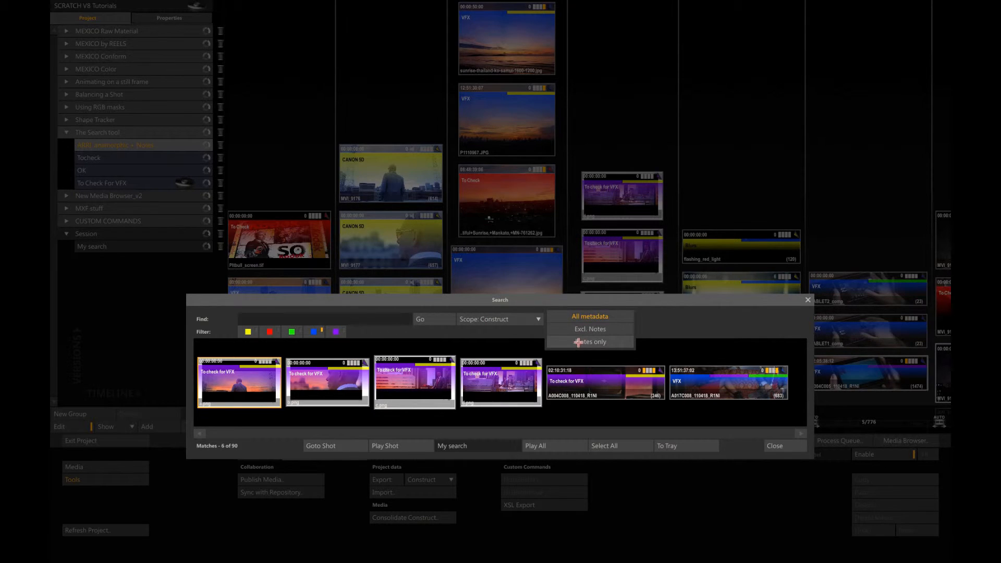
left_click(578, 342)
left_click(428, 319)
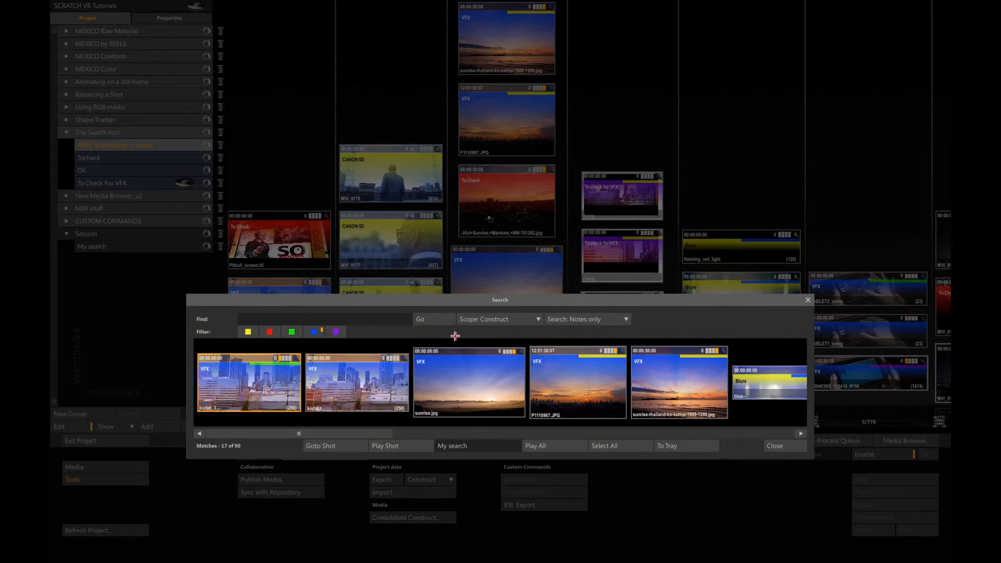
left_click(775, 446)
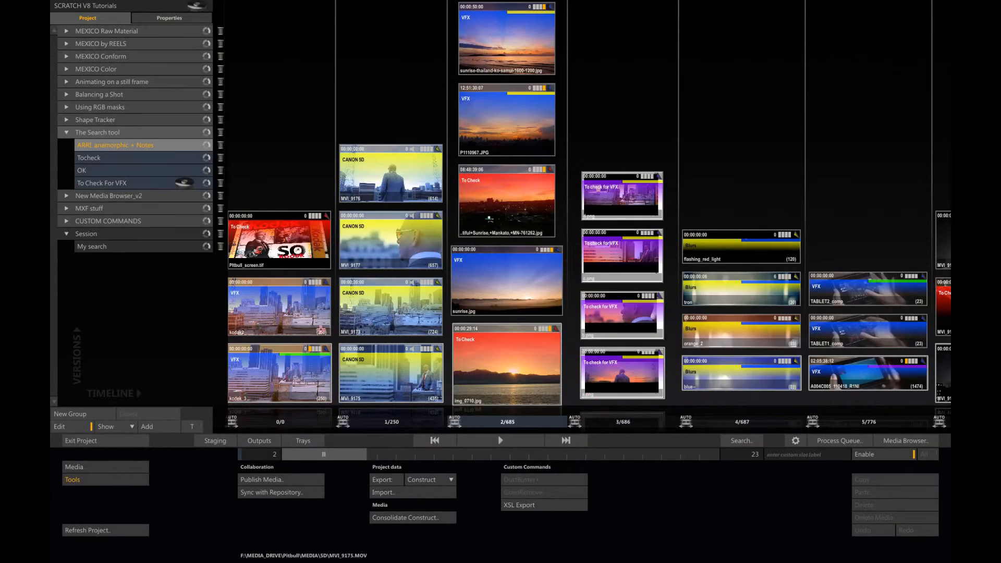
Step: Copy the My search construct into The Search tool group below To Check For VFX and rename the copy VFXs OK
left_click(163, 247)
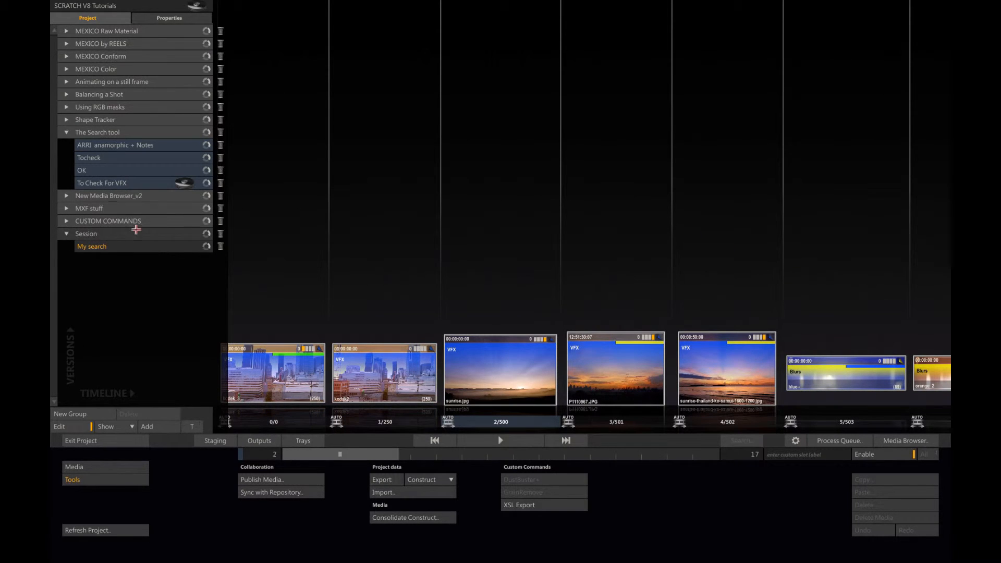
left_click_drag(136, 229, 146, 196)
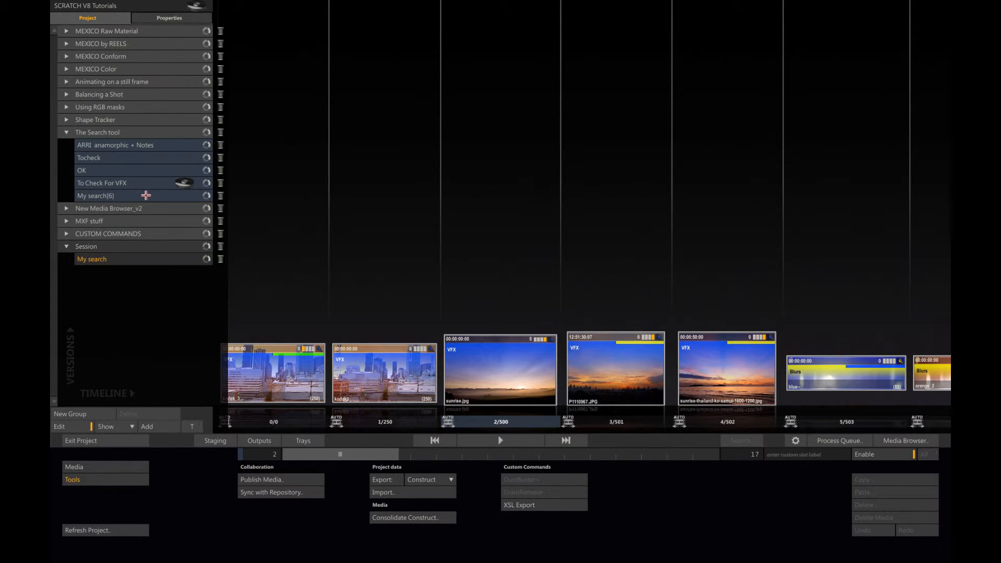
double_click(119, 196)
type("VFX")
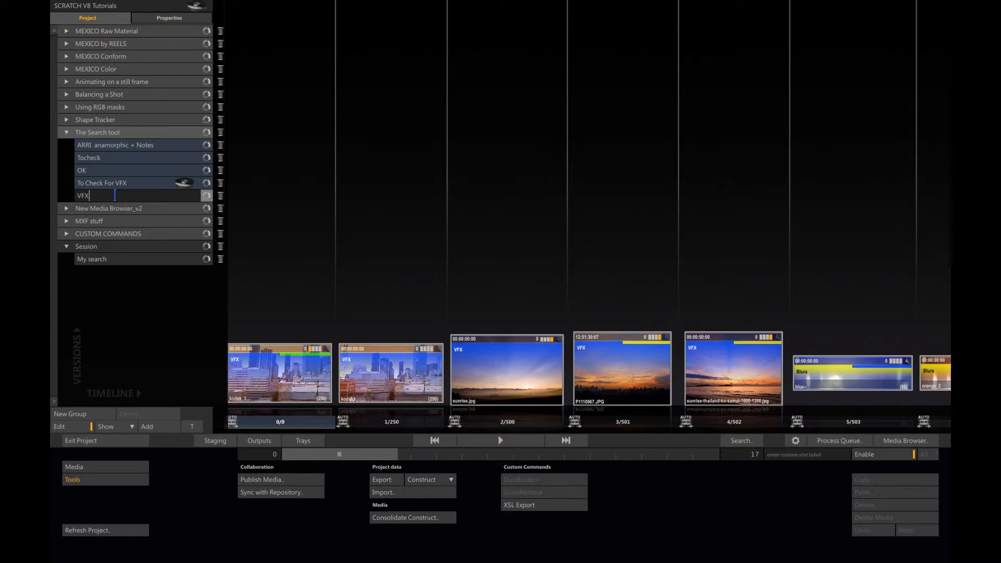
type("s OK")
key("Return")
Step: Search all metadata in the ARRI anamorphic + Notes construct for ".jpg" without a colour filter, and close the search
left_click(167, 146)
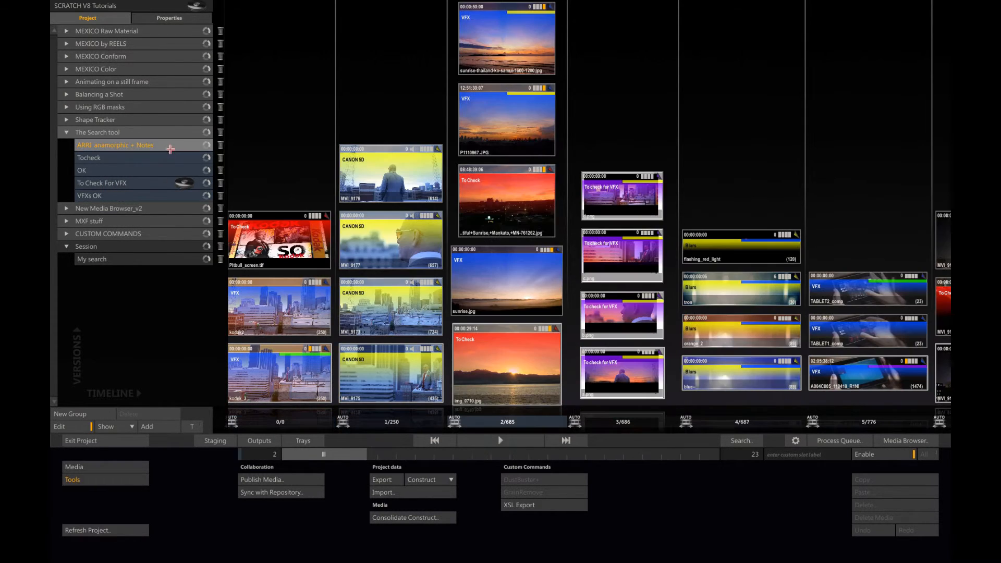
left_click(733, 439)
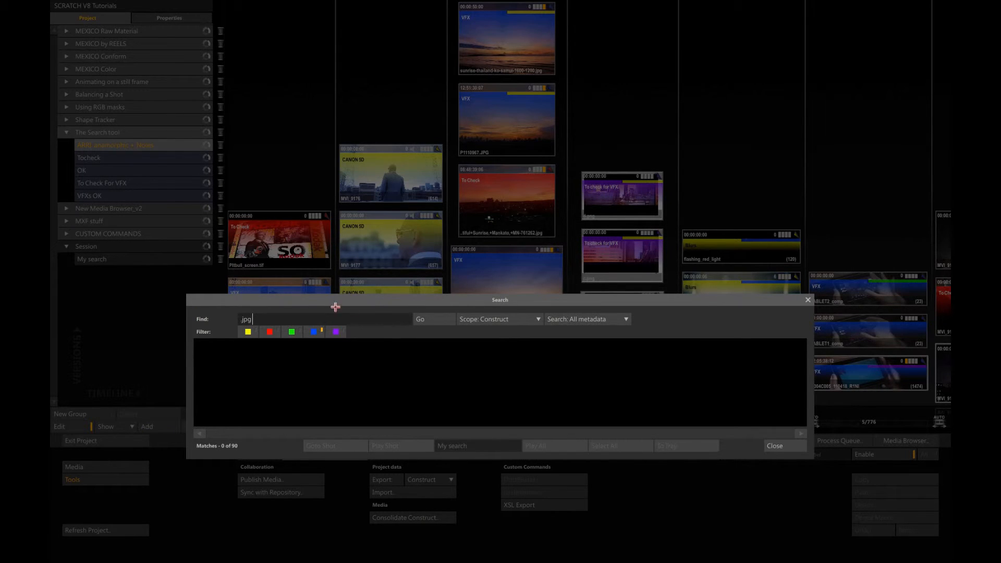
left_click(426, 319)
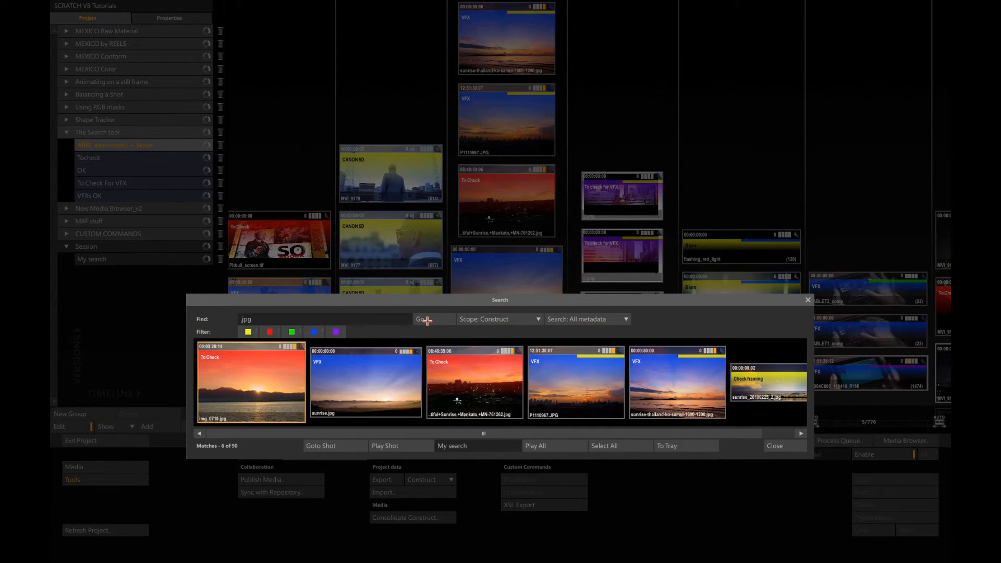
left_click(775, 447)
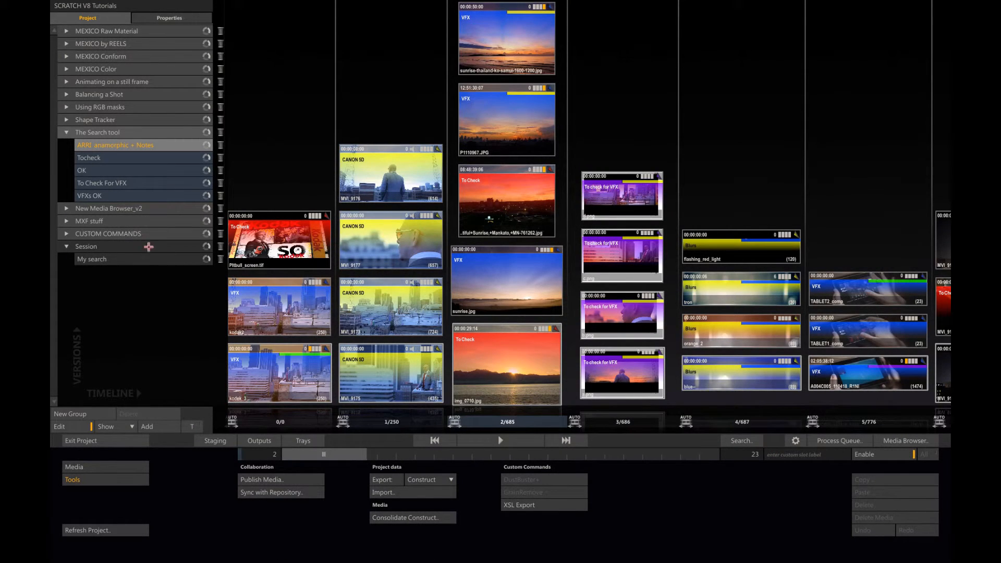
Step: Copy the My search construct into The Search tool group below VFXs OK and rename the copy Jpg files
left_click_drag(144, 256, 147, 201)
double_click(131, 208)
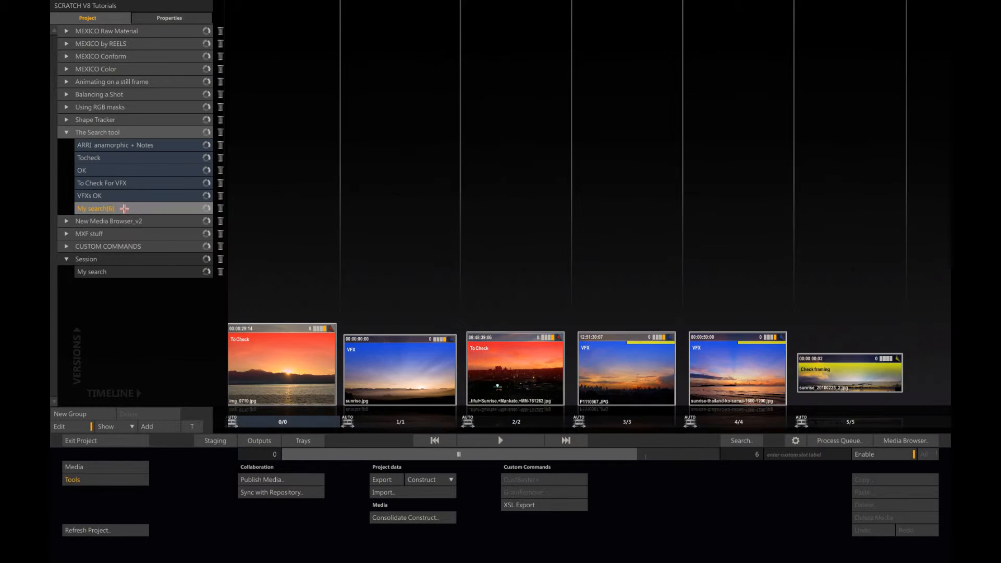
type("Jpg files")
key("Return")
Step: Search all metadata in the ARRI anamorphic + Notes construct for ".p" without a colour filter
left_click(165, 146)
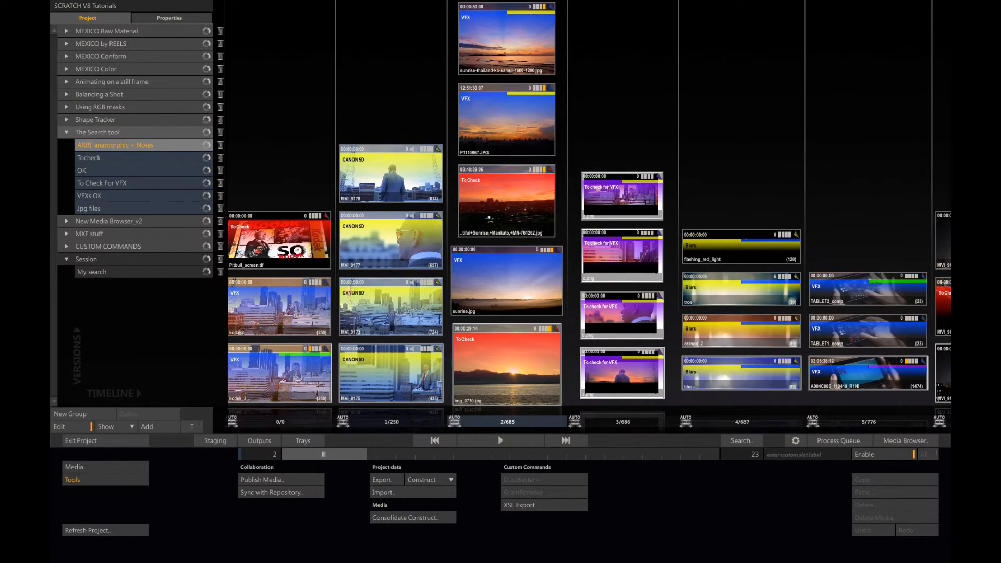
left_click(736, 442)
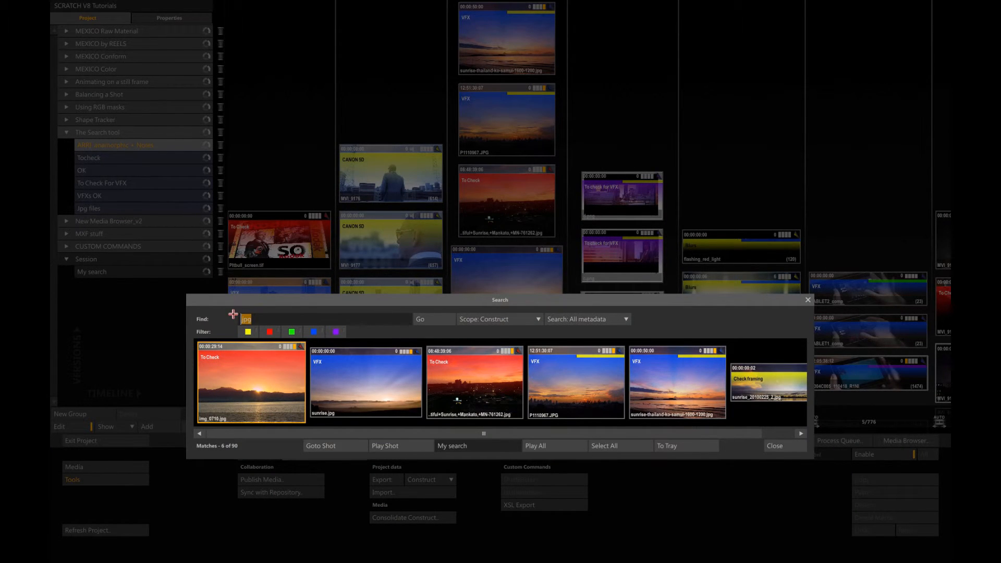
type(".pn")
left_click(428, 321)
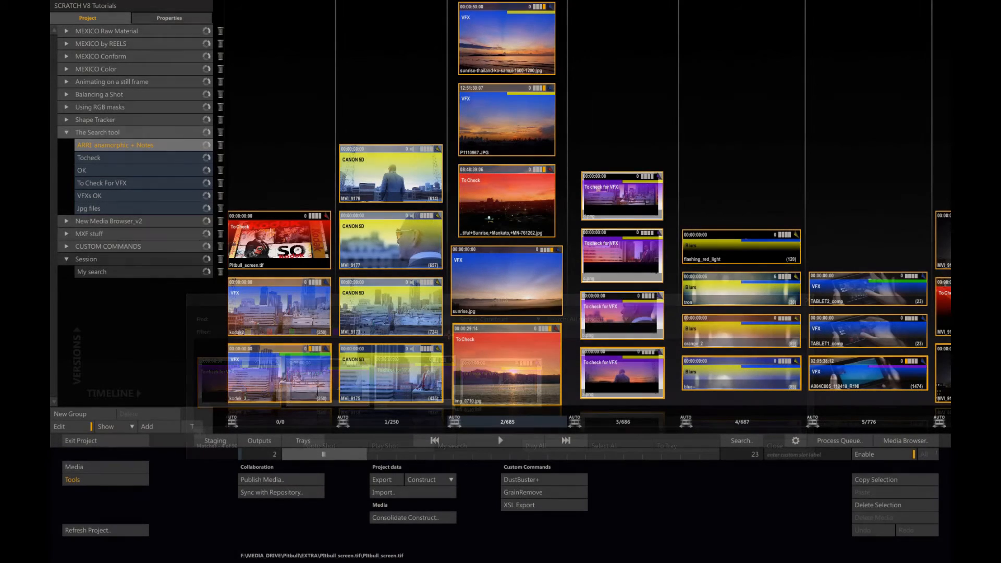
Step: Display the metadata and notes of the ARRI anamorphic + Notes shots in the Media Browser
left_click(888, 442)
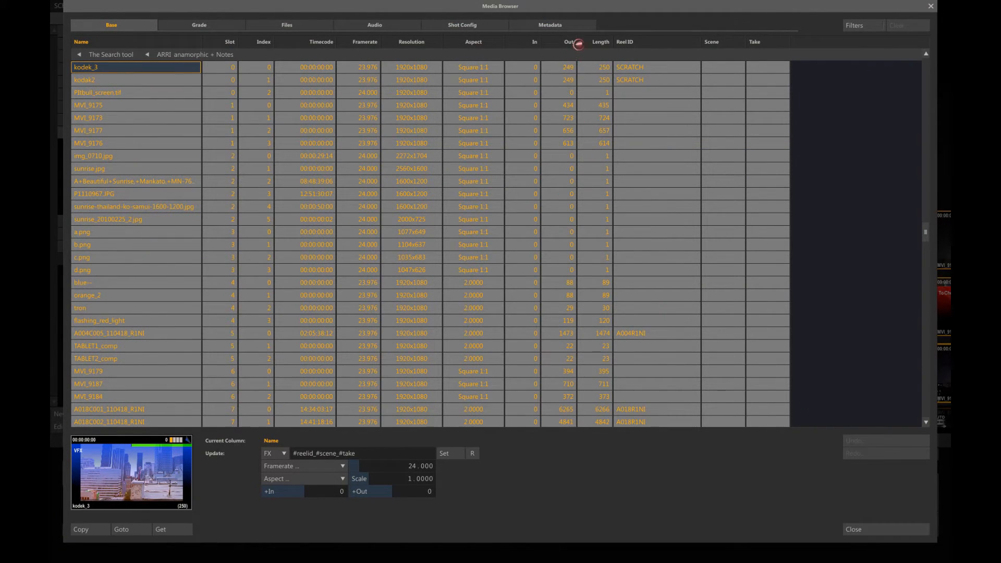
left_click(548, 26)
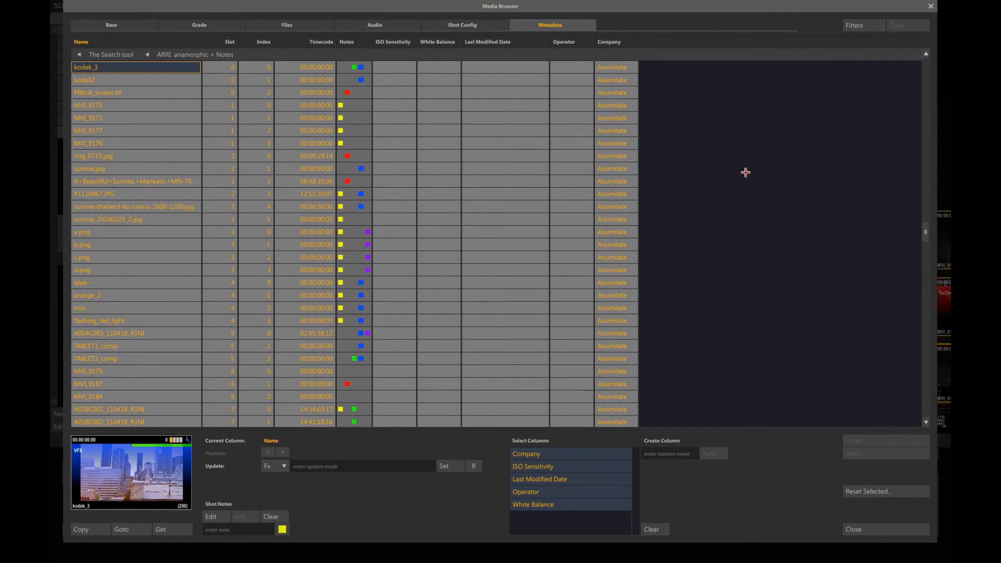
left_click_drag(926, 230, 920, 249)
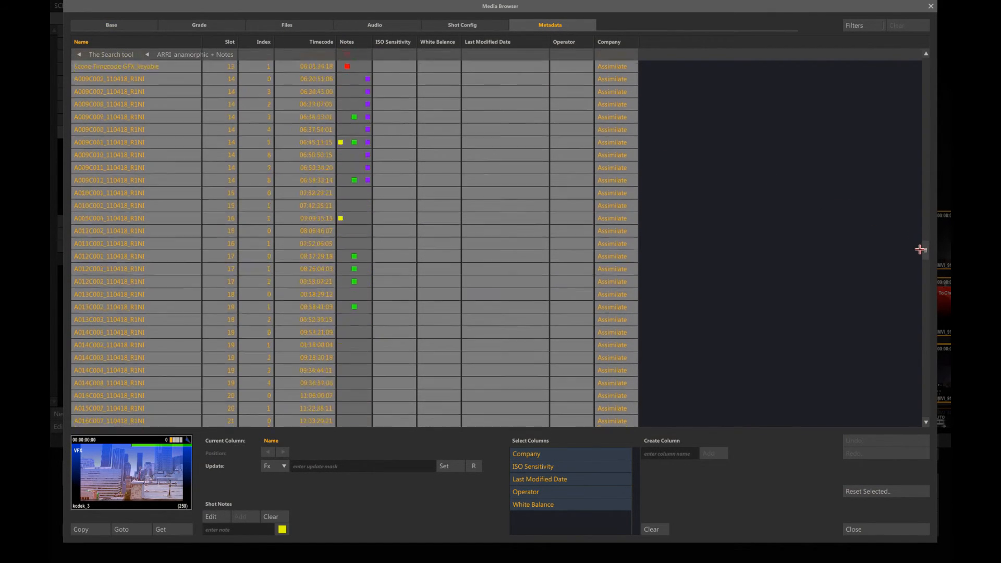
Step: Add a red "To check" note to shots A011C001_110418_R1NI through A014C008_110418_R1NI and close the Media Browser
left_click(343, 244)
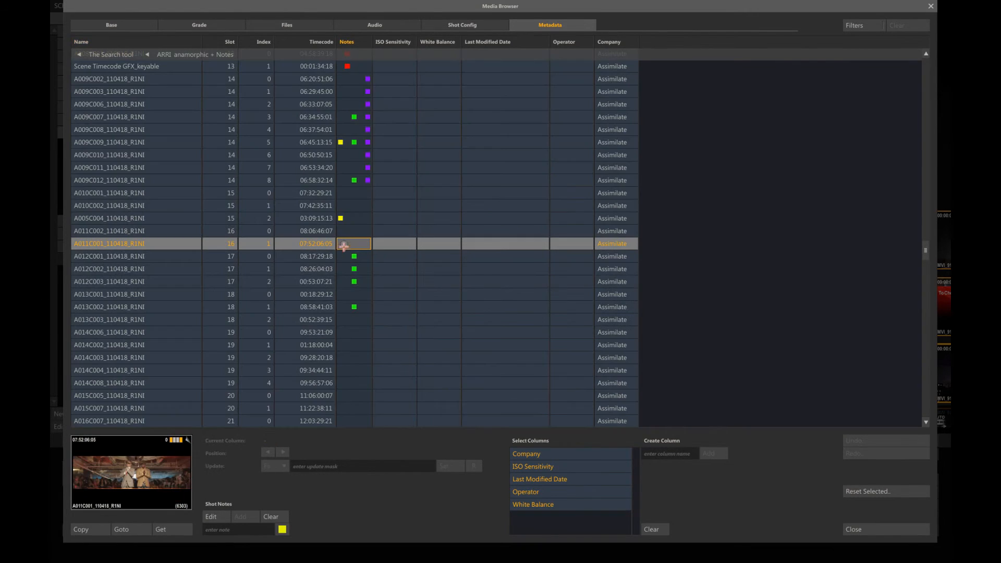
left_click(344, 386, "shift")
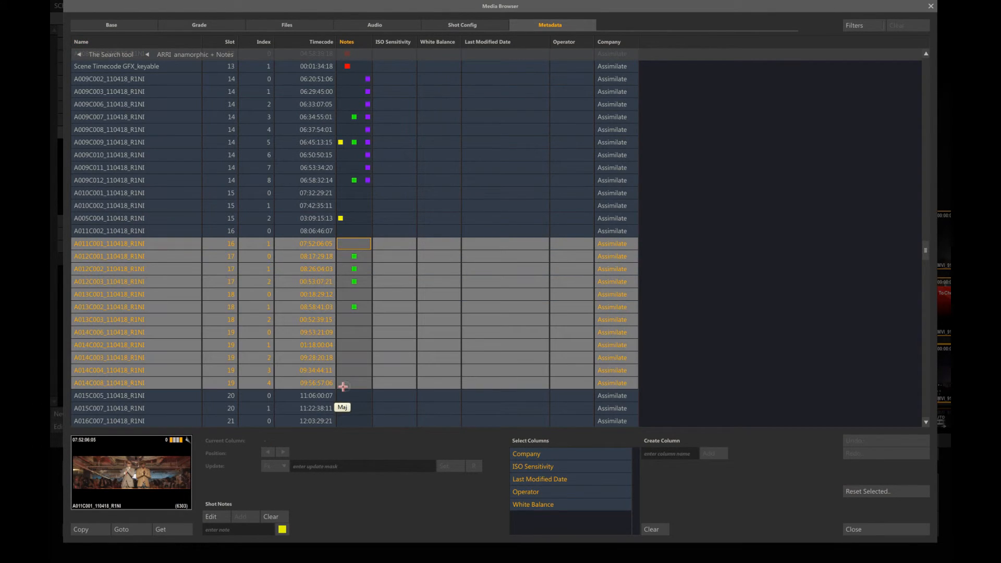
left_click(236, 530)
left_click(282, 529)
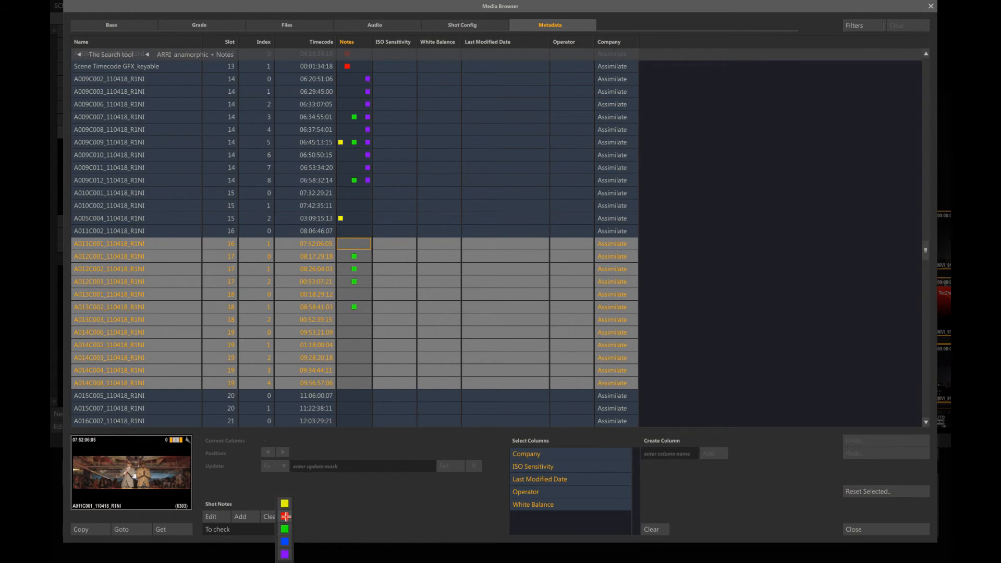
left_click(287, 515)
left_click(253, 517)
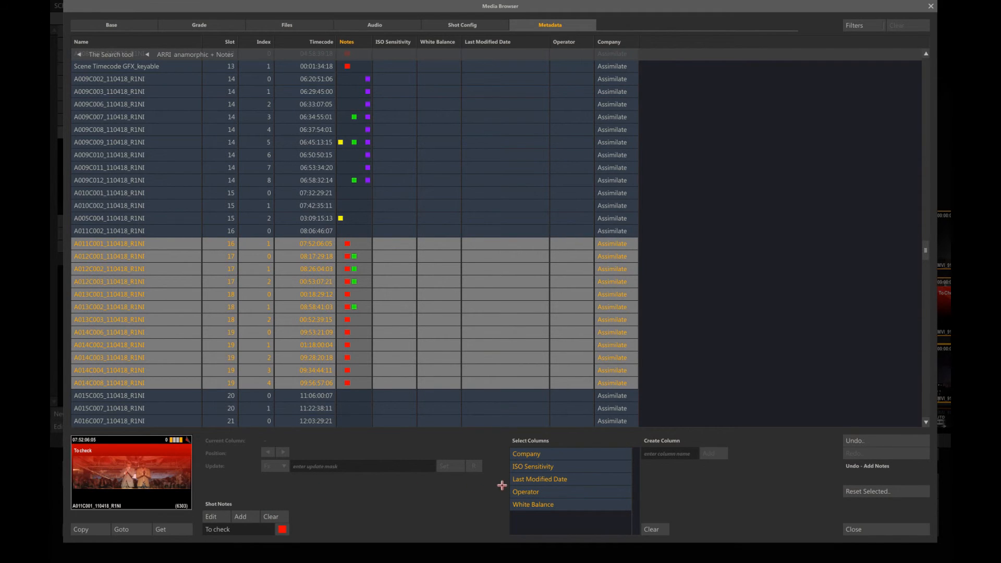
left_click(866, 531)
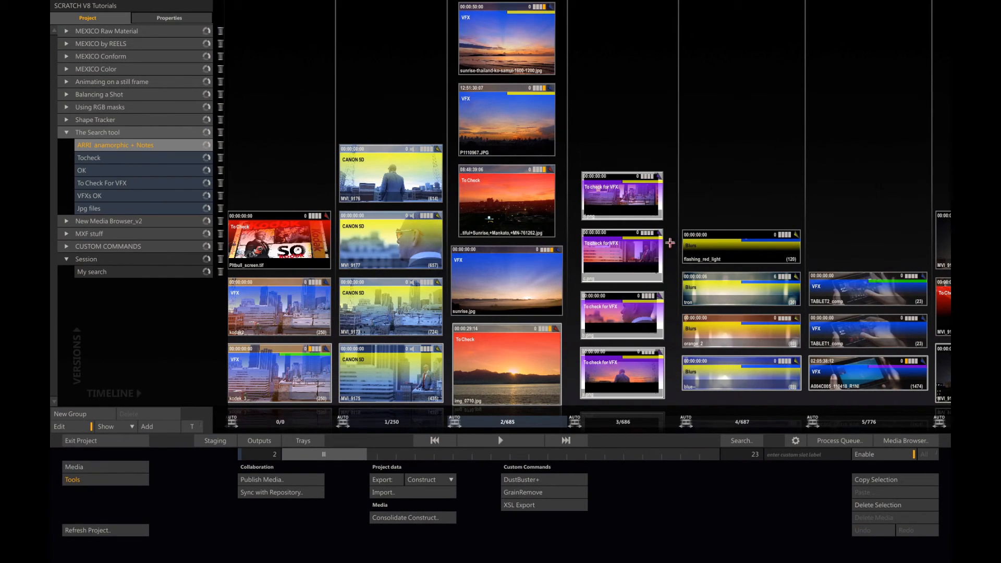
Step: Examine the note colours on the shots in slots 16 to 19 of the ARRI anamorphic + Notes construct
left_click_drag(711, 155, 383, 148)
left_click_drag(782, 138, 500, 137)
left_click_drag(818, 152, 409, 165)
left_click_drag(773, 143, 399, 133)
left_click_drag(813, 139, 411, 137)
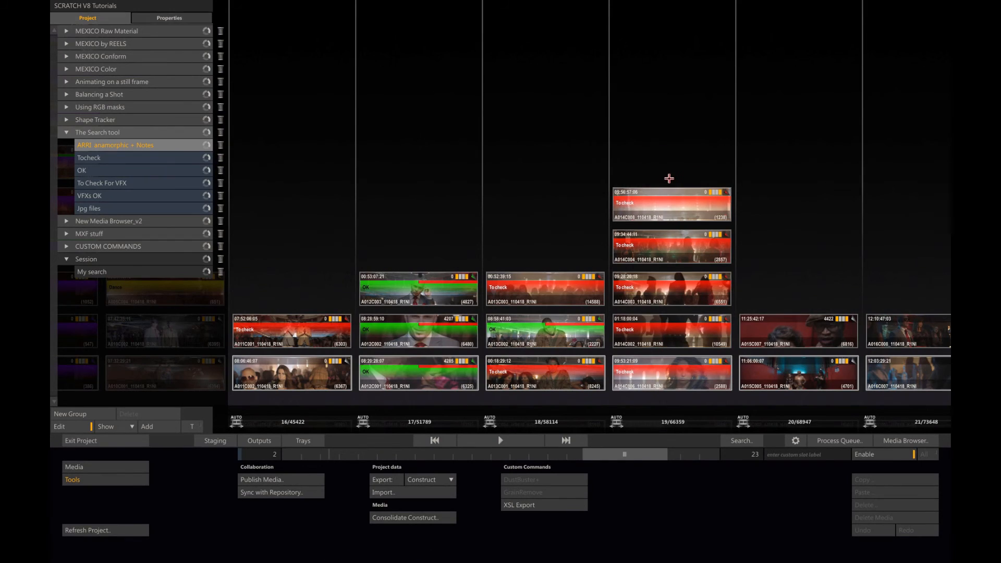